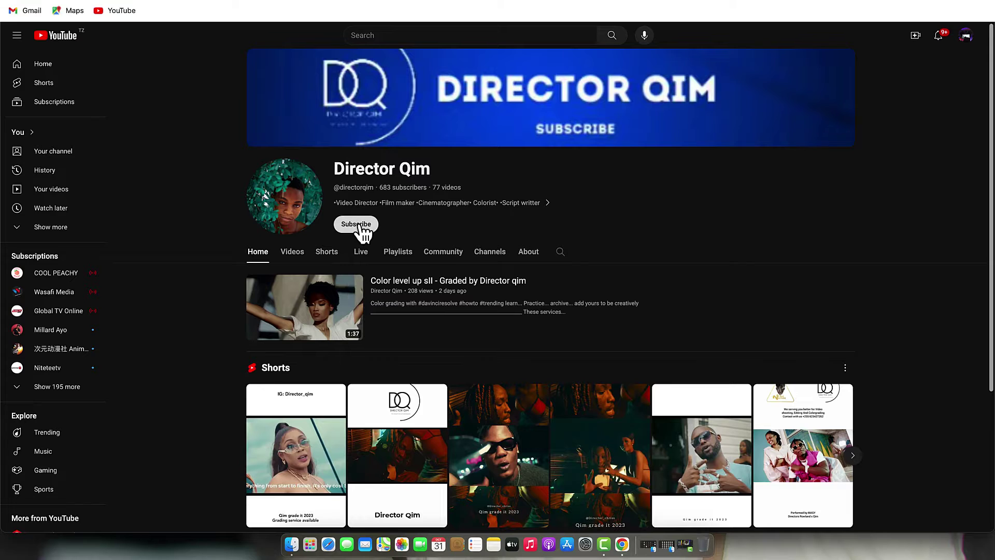
Step: Subscribe to the open YouTube channel and set its notifications to All
{"action": "left_click", "coordinate": [356, 228]}
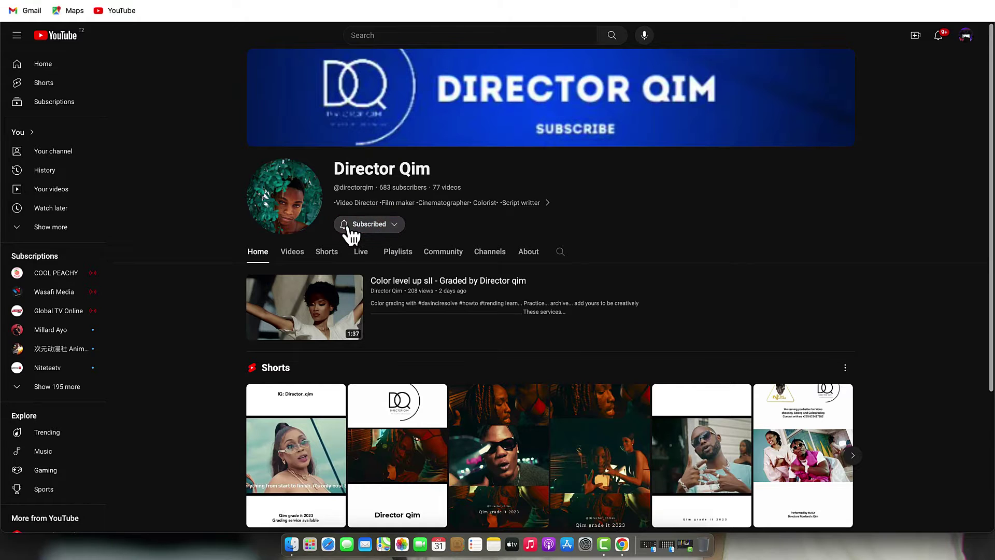
{"action": "left_click", "coordinate": [348, 227]}
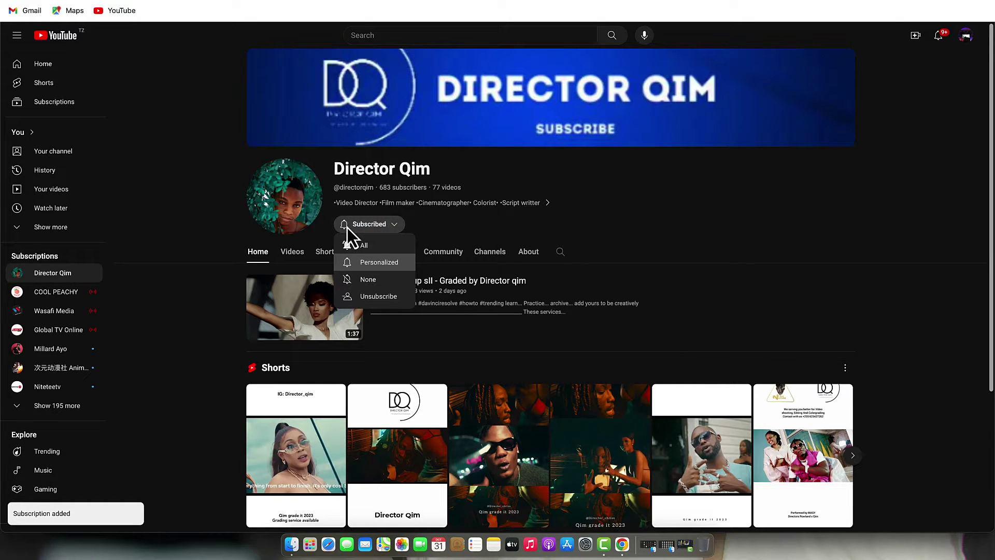
{"action": "left_click", "coordinate": [373, 248]}
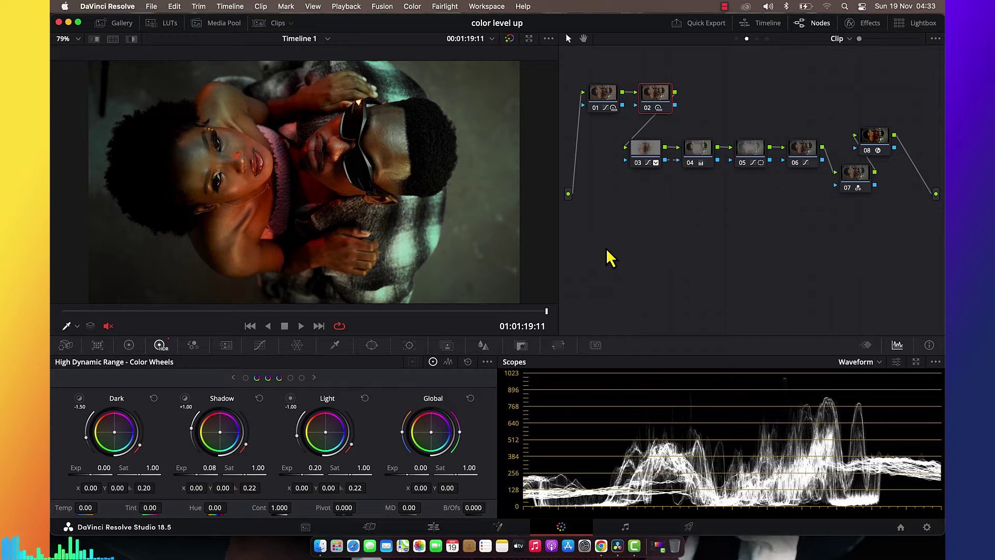
Step: Switch to DaVinci Resolve, compare the shot with all grades bypassed and applied, and view it full screen
{"action": "key", "text": "super+f"}
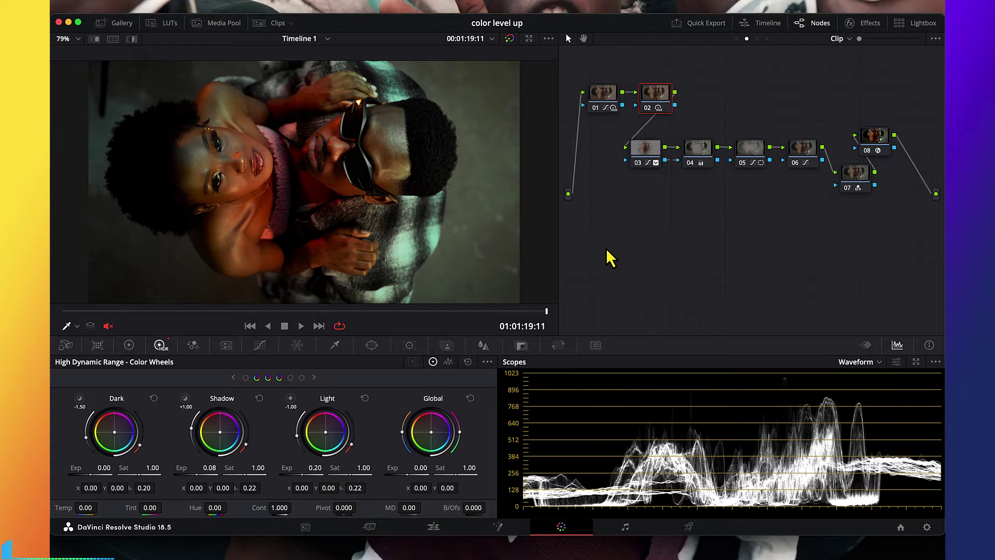
{"action": "key", "text": "super+f"}
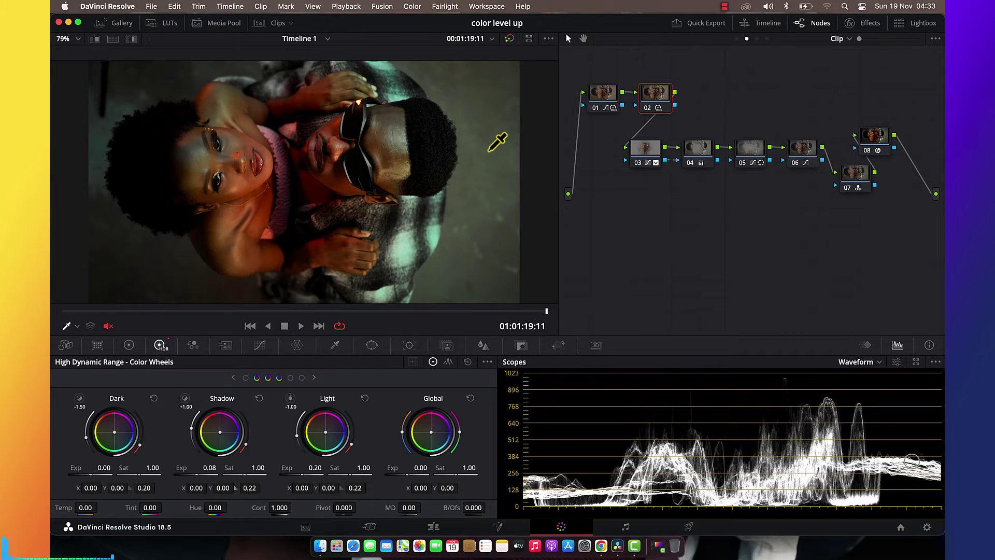
{"action": "key", "text": "shift+d"}
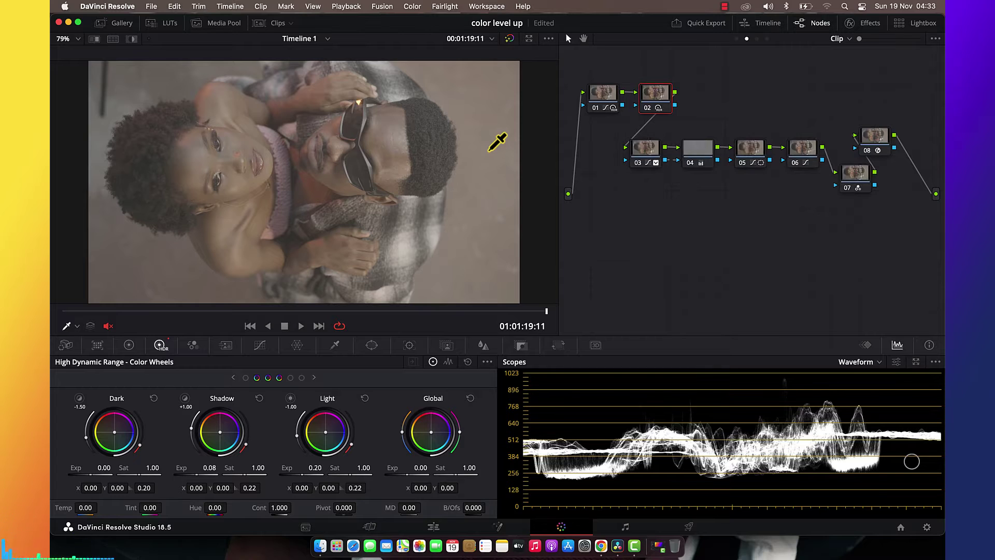
{"action": "key", "text": "shift+d"}
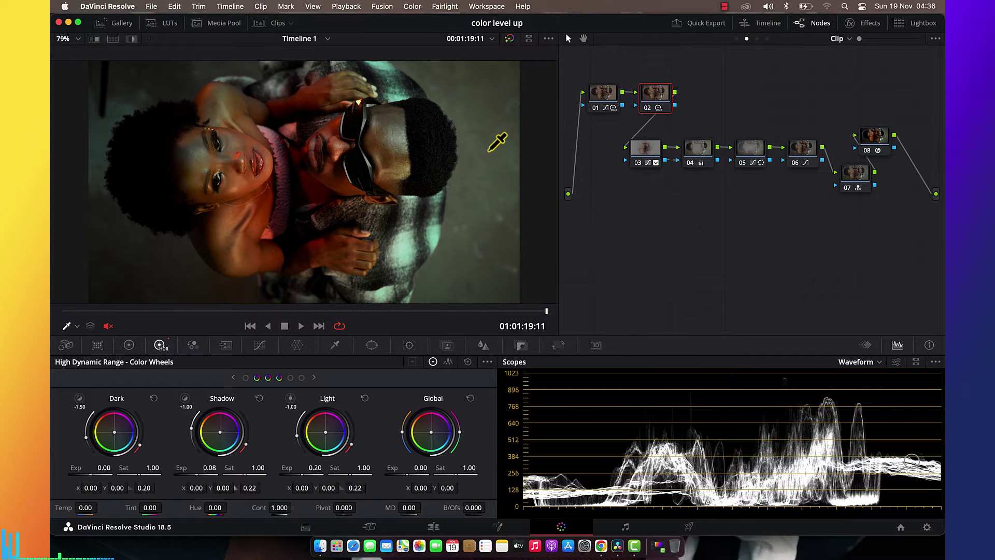
{"action": "key", "text": "super+f"}
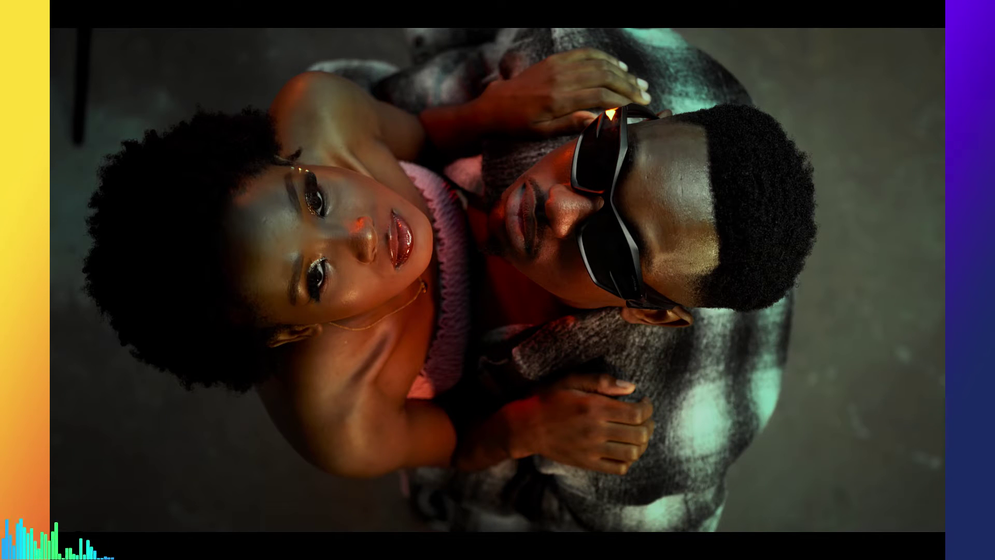
{"action": "key", "text": "super+f"}
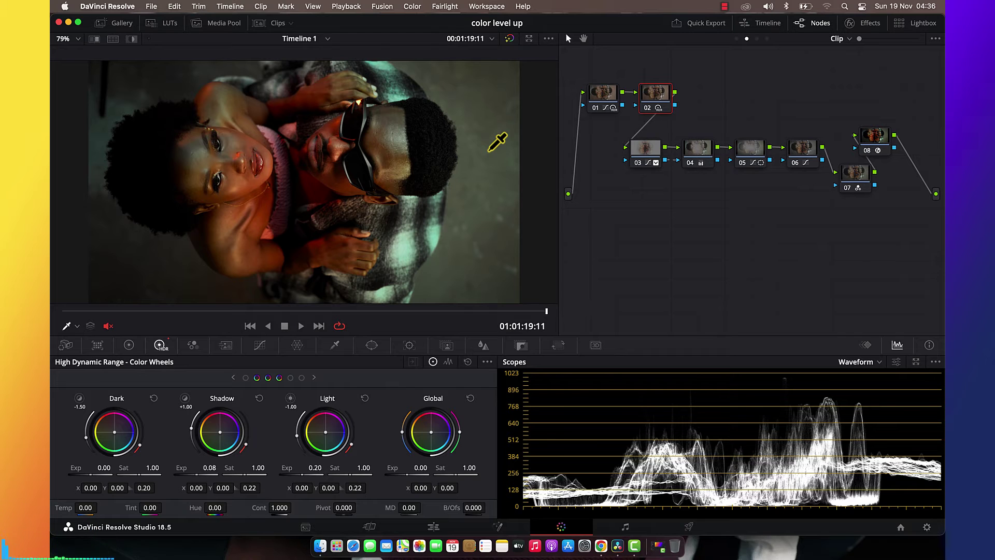
Step: Disable all nodes, re-enable only node 08, and review its Color Space Transform settings
{"action": "key", "text": "alt+d"}
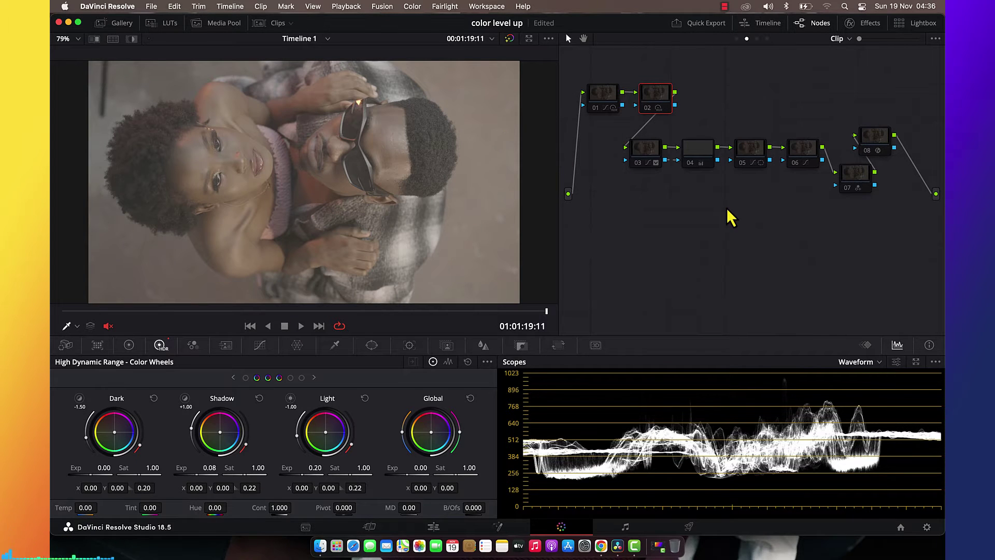
{"action": "left_click", "coordinate": [868, 152]}
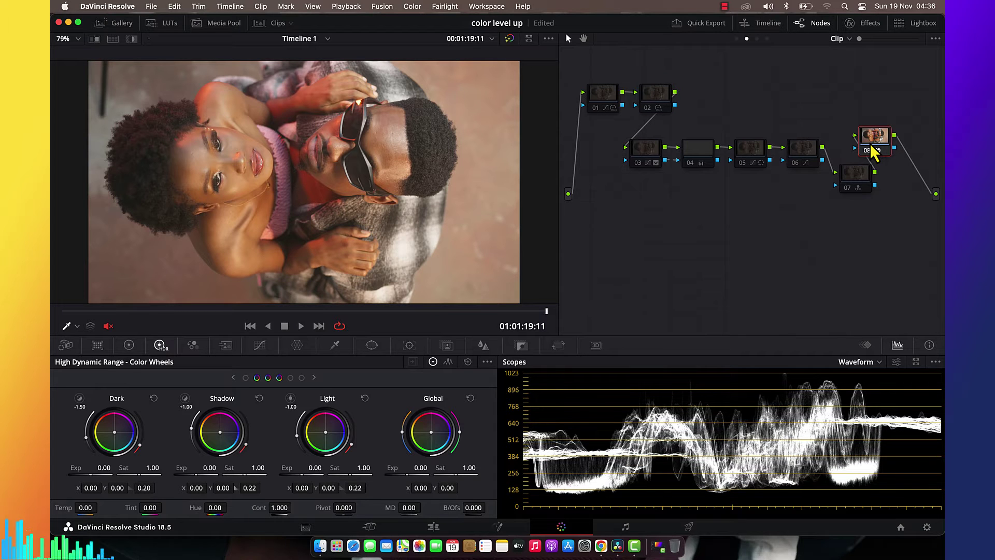
{"action": "left_click", "coordinate": [865, 24]}
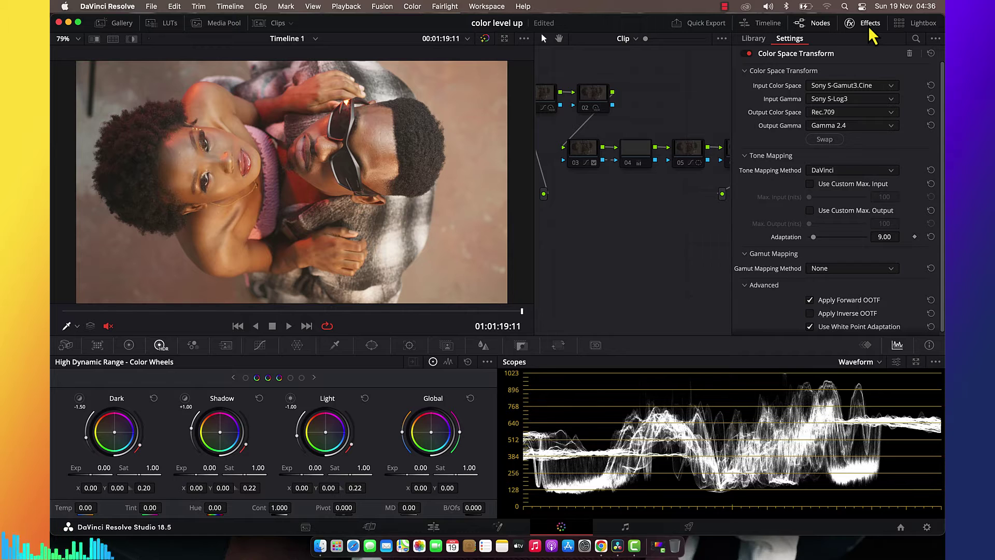
{"action": "left_click", "coordinate": [871, 30]}
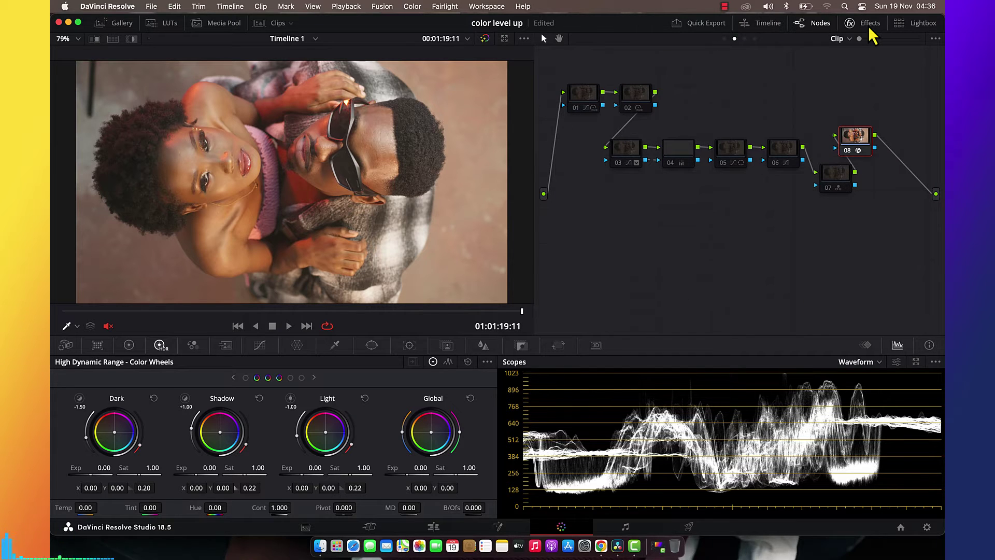
Step: Enable node 01 and review its custom curve and HDR color wheel adjustments
{"action": "left_click", "coordinate": [580, 108]}
{"action": "key", "text": "ctrl+d"}
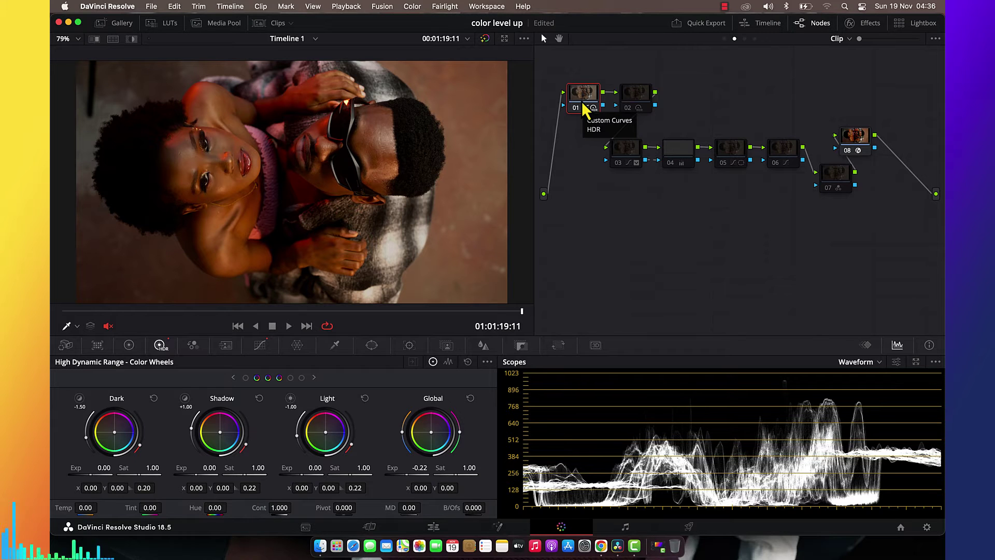
{"action": "left_click", "coordinate": [261, 347]}
{"action": "left_click", "coordinate": [337, 362]}
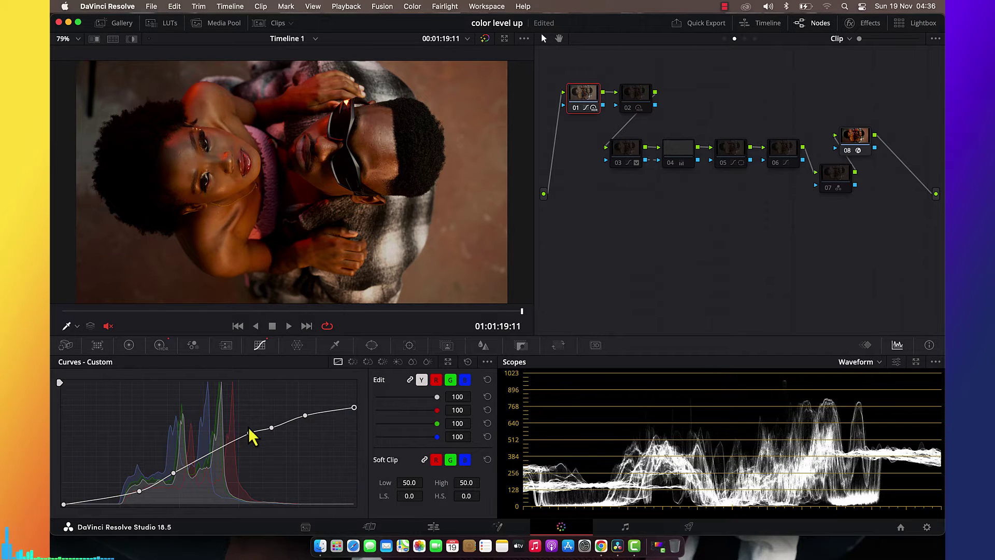
{"action": "left_click", "coordinate": [165, 345]}
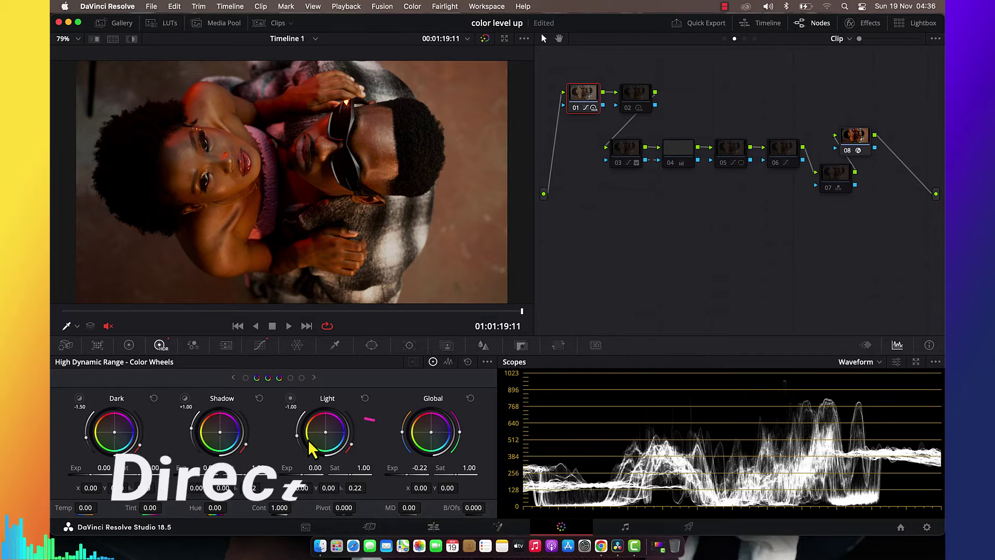
Step: Enable node 02 and compare the shot with and without its HDR wheel adjustments
{"action": "left_click", "coordinate": [634, 109]}
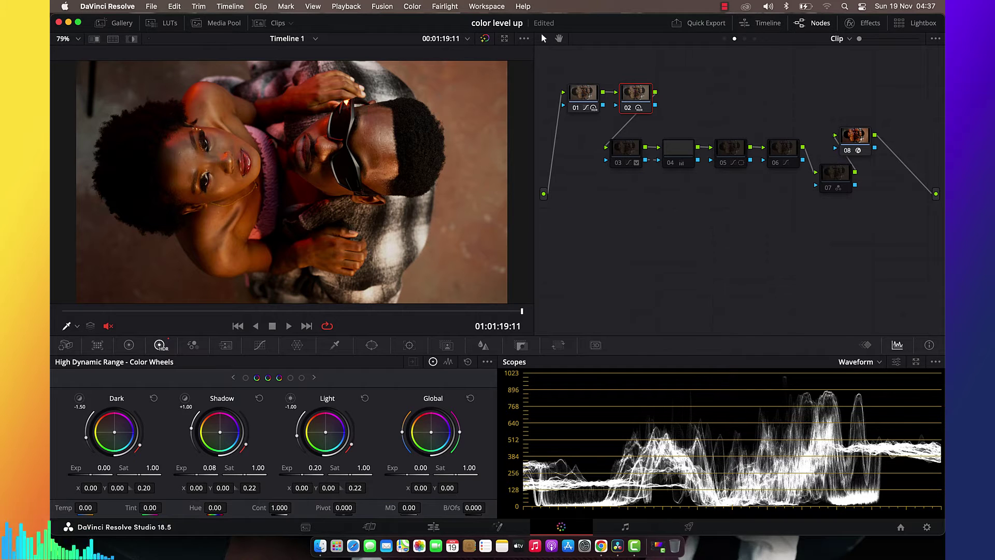
{"action": "left_click", "coordinate": [629, 109]}
{"action": "left_click", "coordinate": [629, 108]}
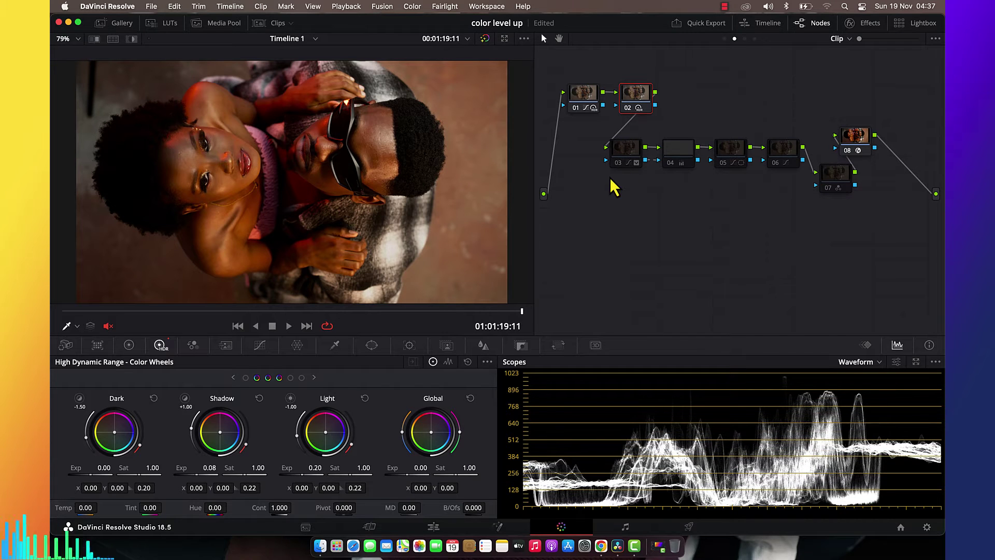
Step: Enable node 03 and review its HSL qualifier, circular window and hue curves
{"action": "left_click", "coordinate": [627, 163]}
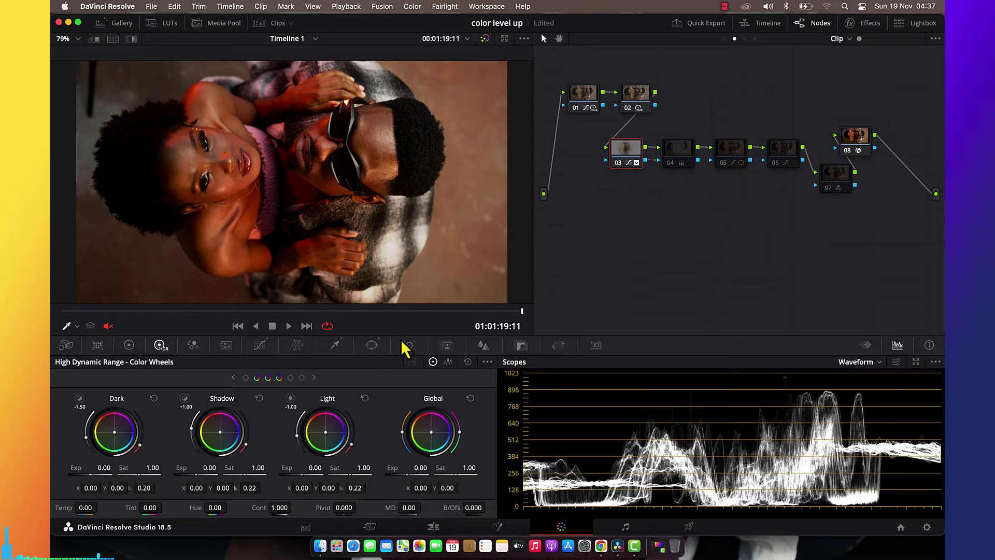
{"action": "left_click", "coordinate": [333, 347]}
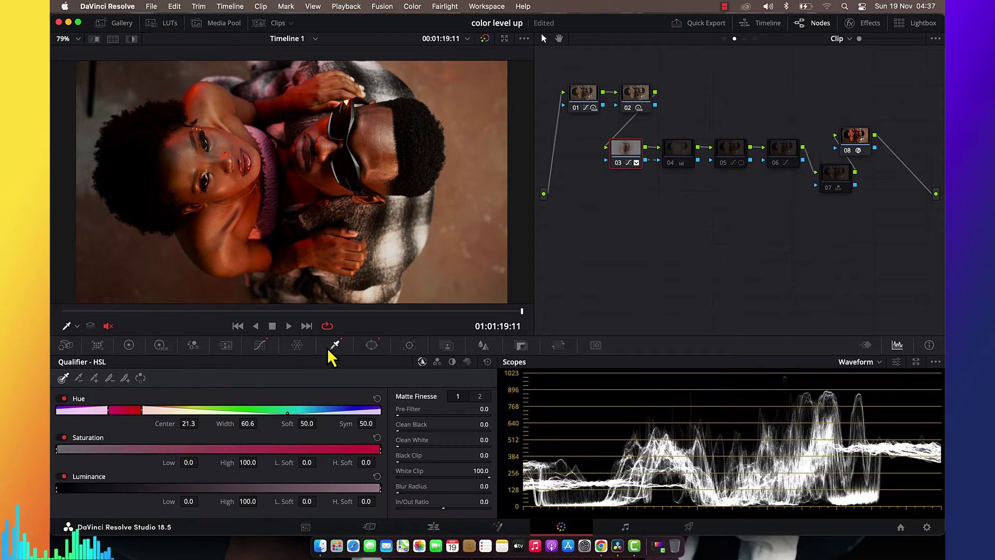
{"action": "left_click", "coordinate": [371, 345]}
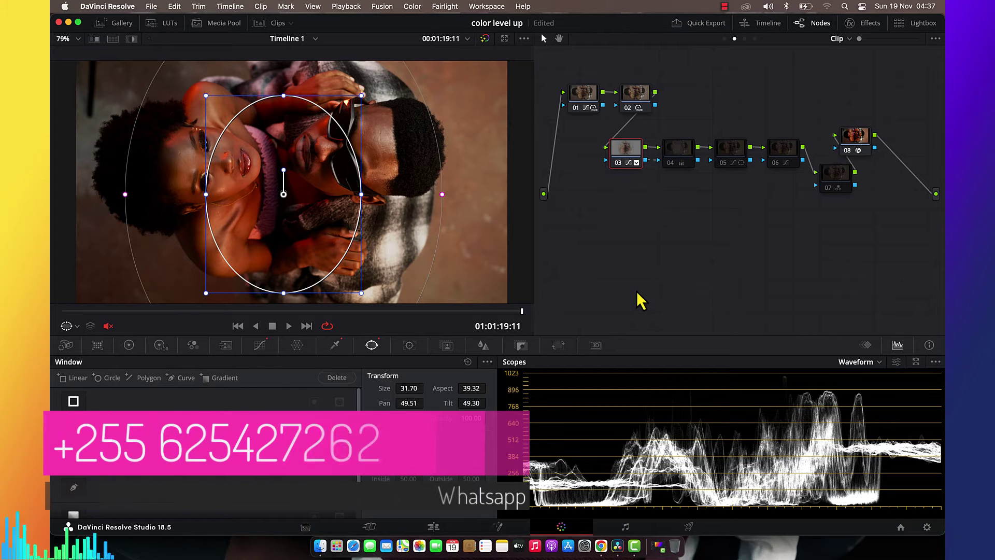
{"action": "left_click", "coordinate": [260, 345]}
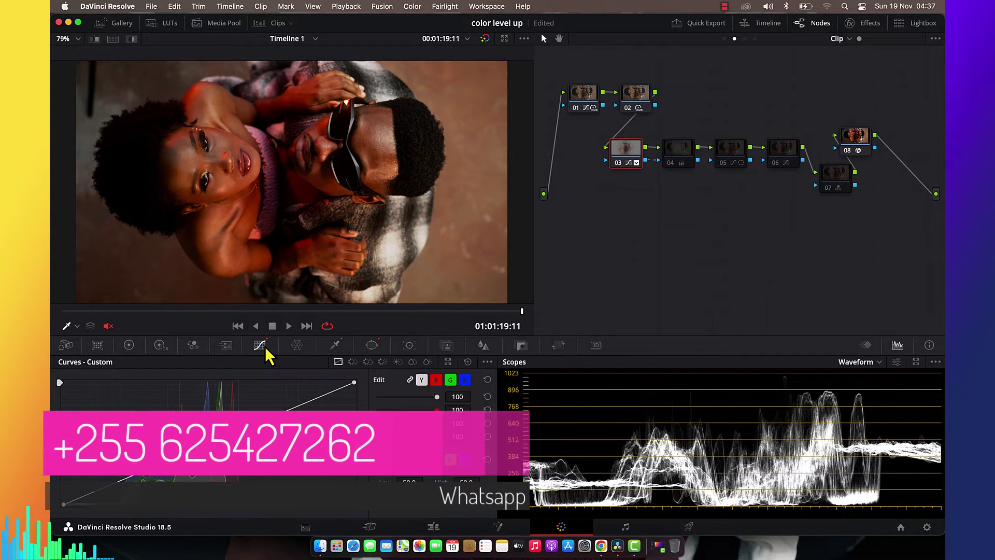
{"action": "left_click", "coordinate": [353, 362]}
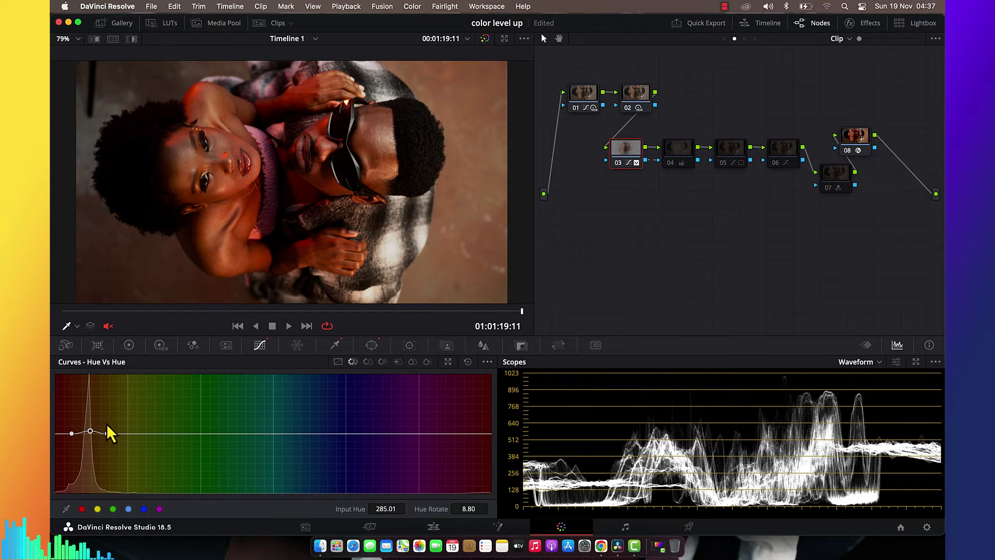
{"action": "left_click", "coordinate": [368, 363]}
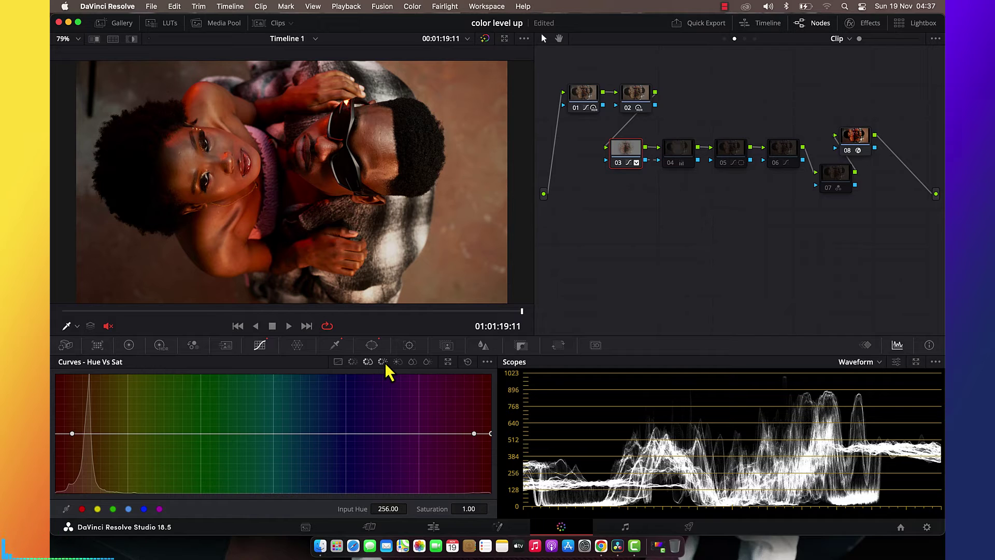
{"action": "left_click", "coordinate": [383, 362]}
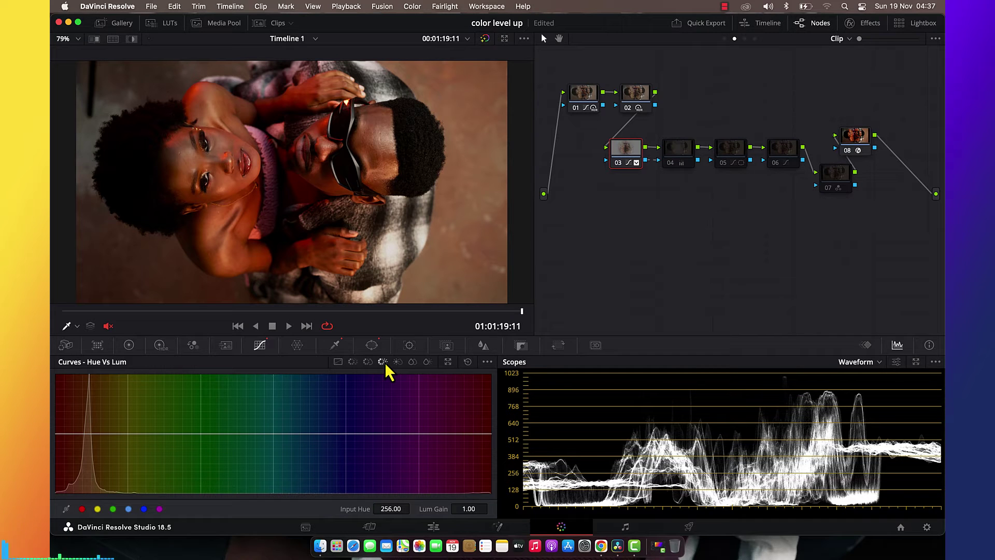
{"action": "left_click", "coordinate": [353, 362]}
Step: Enable node 04 while reviewing its key and effect on the shot, and save the project
{"action": "left_click", "coordinate": [676, 157]}
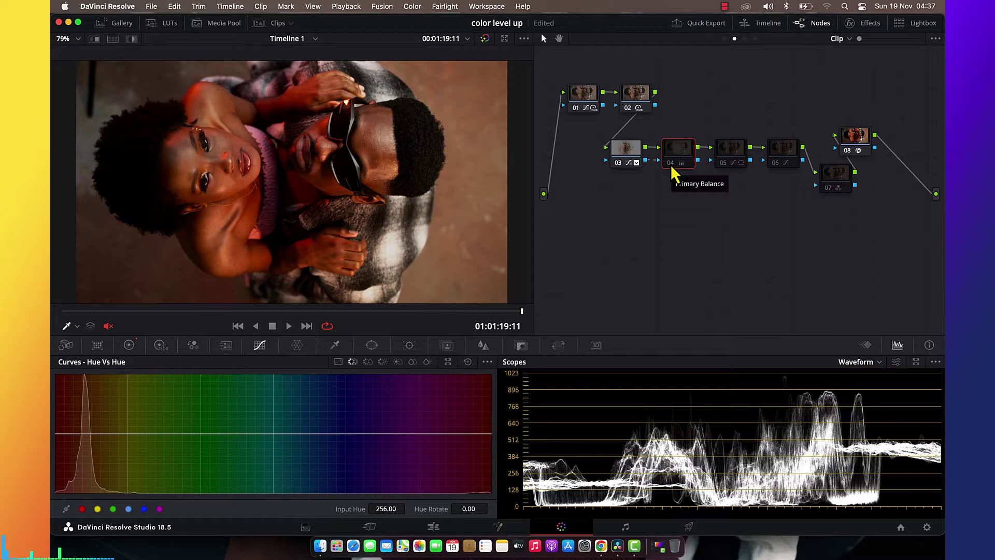
{"action": "left_click", "coordinate": [672, 164]}
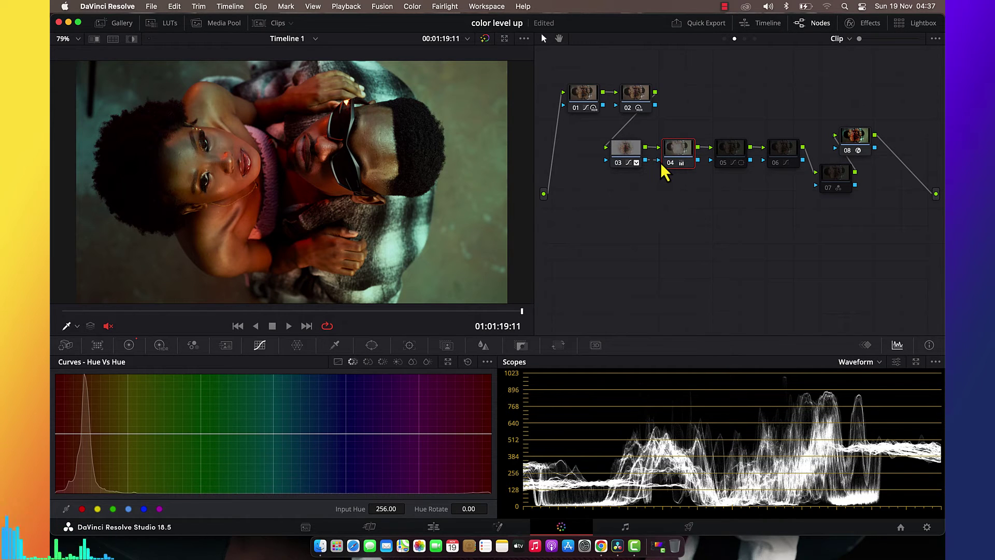
{"action": "left_click", "coordinate": [519, 345]}
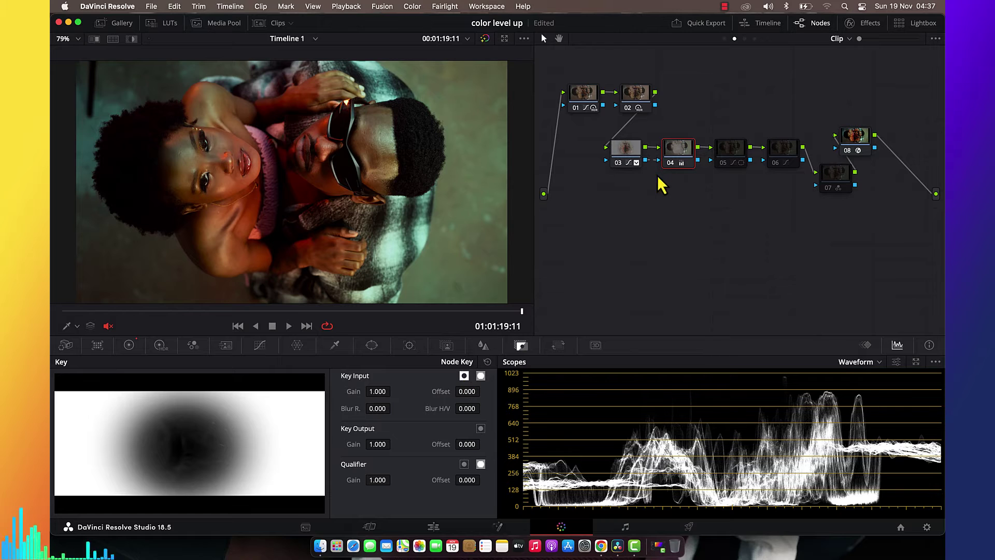
{"action": "left_click", "coordinate": [669, 165]}
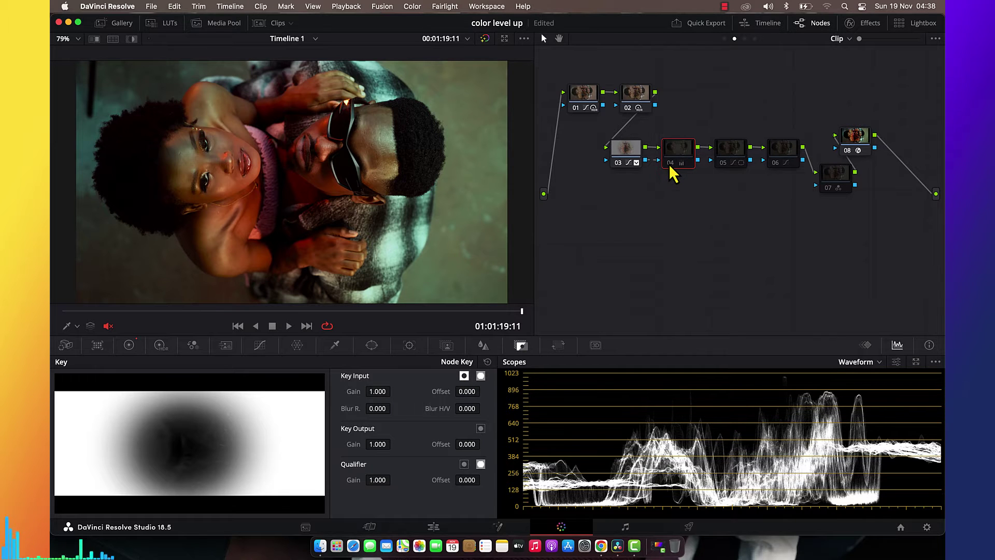
{"action": "left_click", "coordinate": [670, 166]}
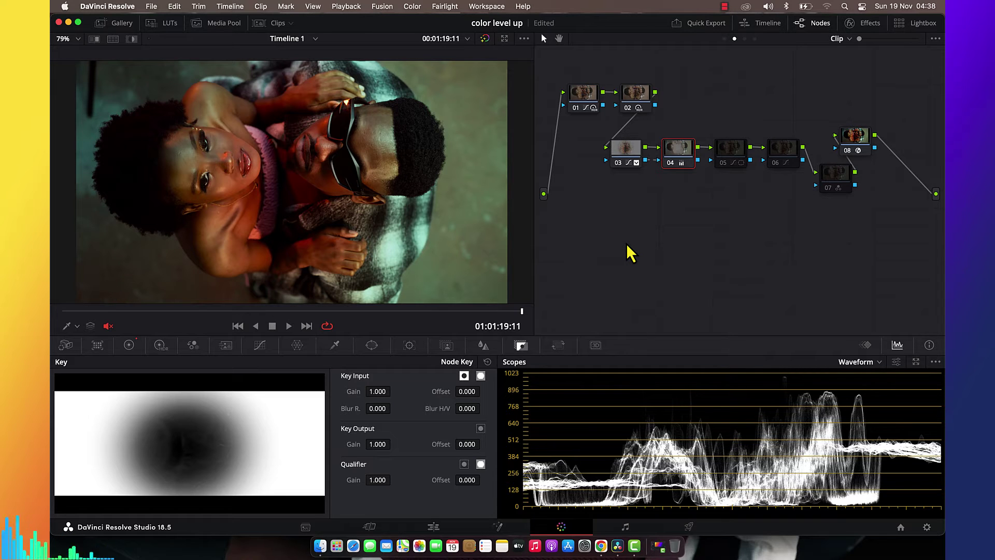
{"action": "key", "text": "super+s"}
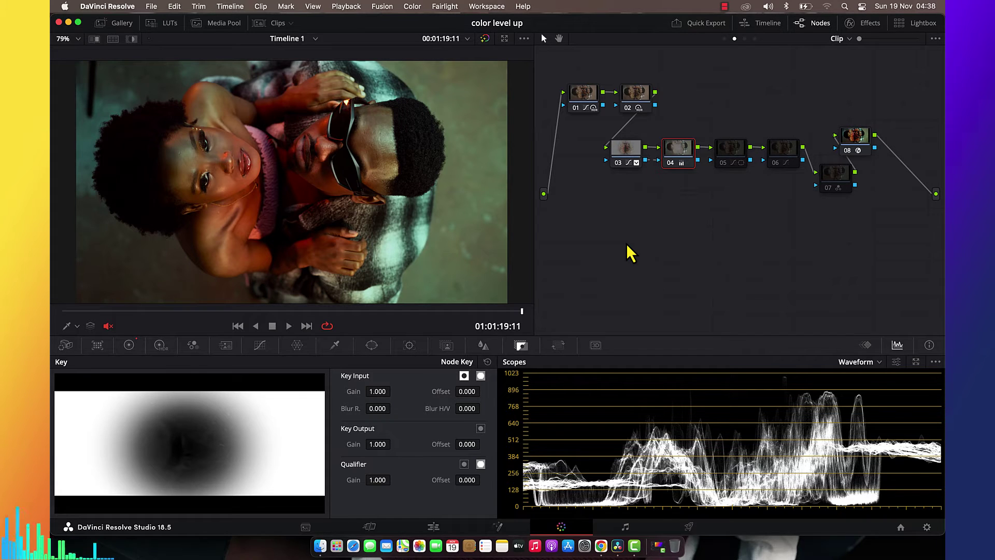
Step: Enable node 05 and examine the circular window that limits its adjustment
{"action": "left_click", "coordinate": [724, 164]}
{"action": "left_click", "coordinate": [739, 154]}
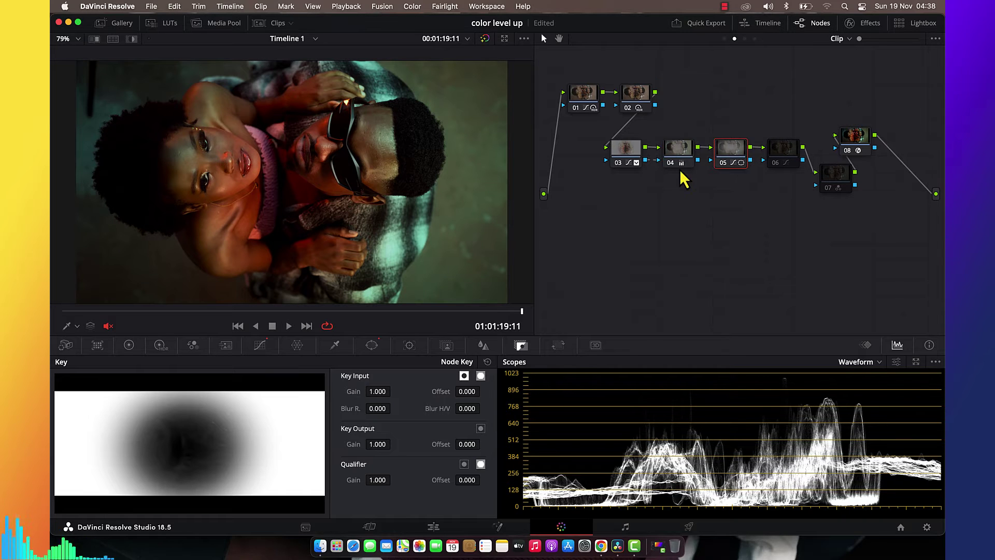
{"action": "left_click", "coordinate": [372, 346]}
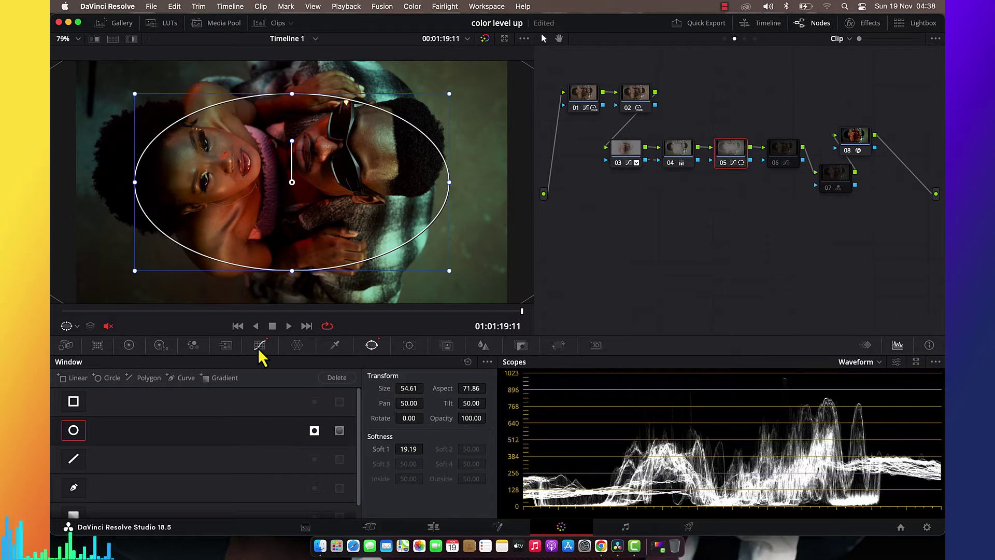
Step: Enable node 06 and compare its effect on the shot
{"action": "left_click", "coordinate": [782, 158]}
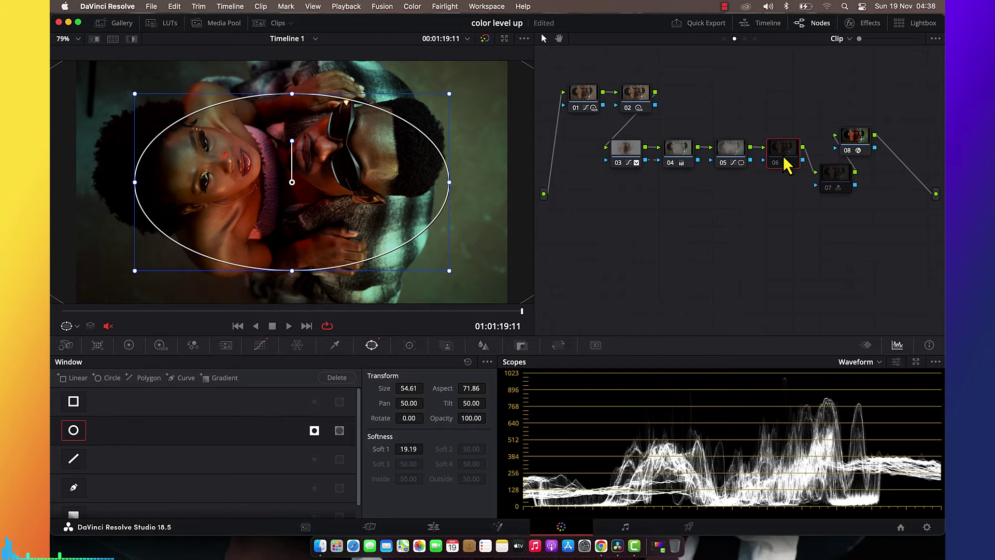
{"action": "key", "text": "super+d"}
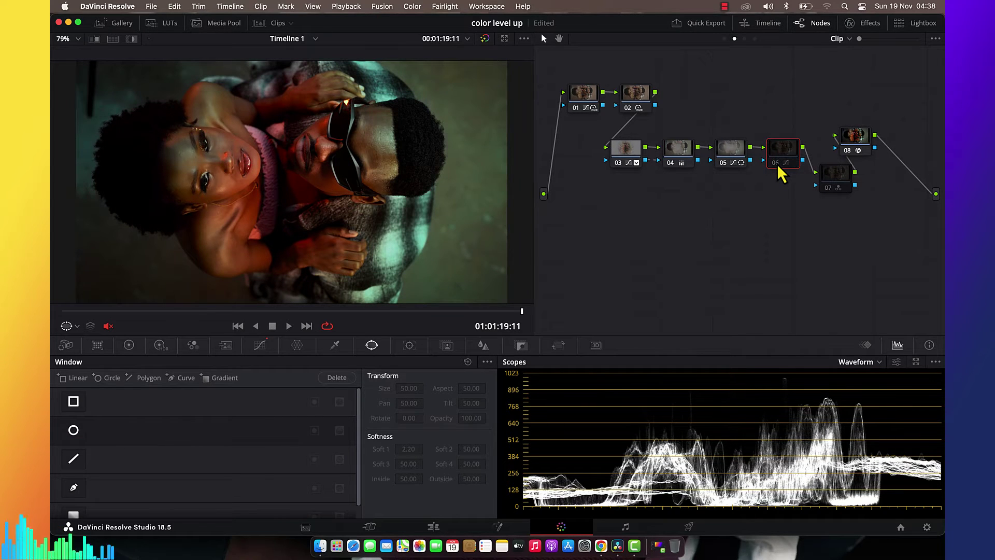
{"action": "key", "text": "super+d"}
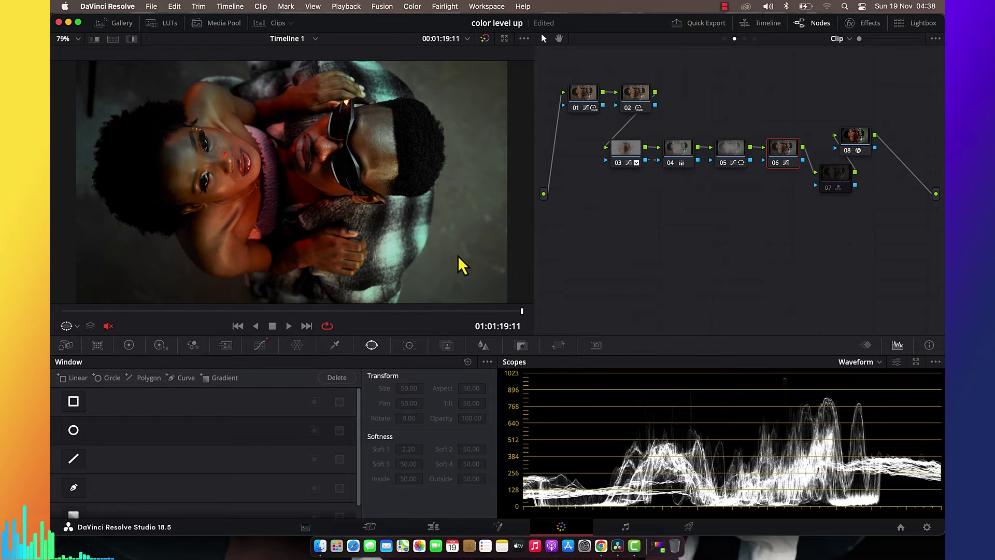
Step: Examine node 06's Hue Vs Hue, Hue Vs Sat and Hue Vs Lum curves and its primary color wheels
{"action": "left_click", "coordinate": [260, 345]}
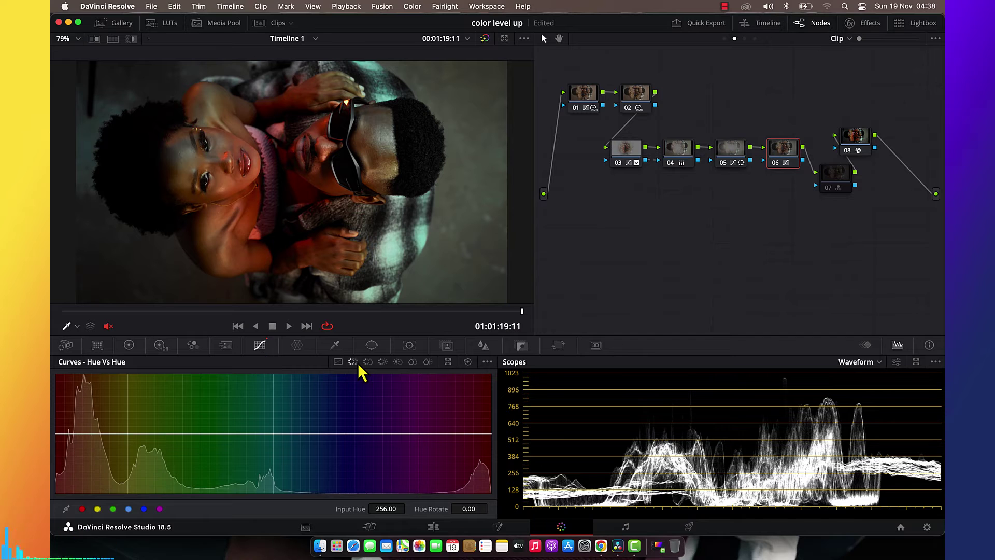
{"action": "left_click", "coordinate": [368, 362]}
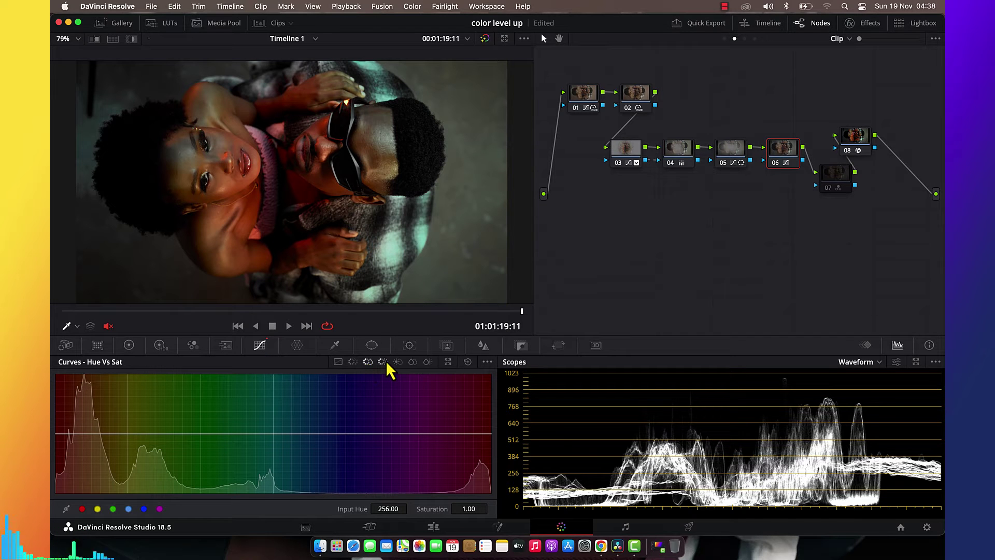
{"action": "left_click", "coordinate": [383, 361]}
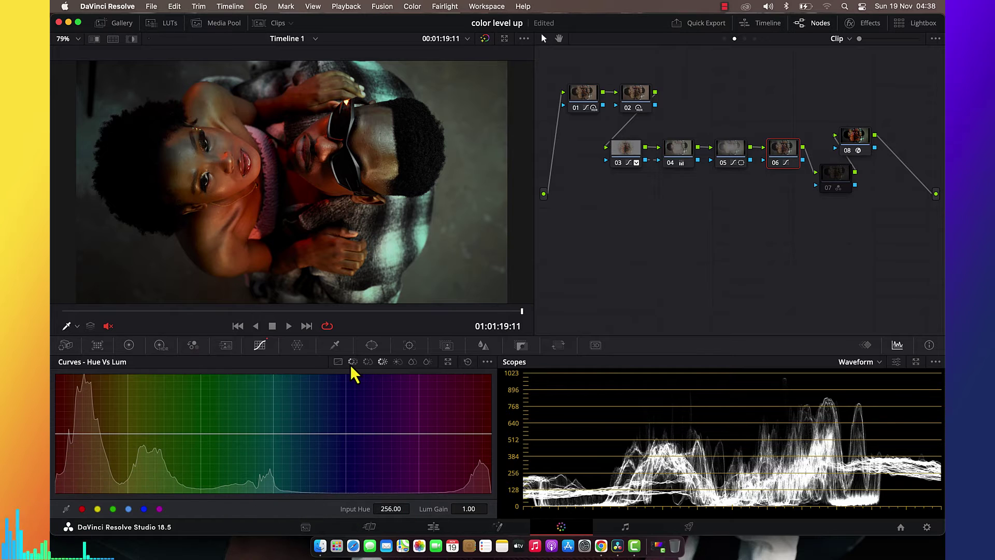
{"action": "left_click", "coordinate": [365, 362]}
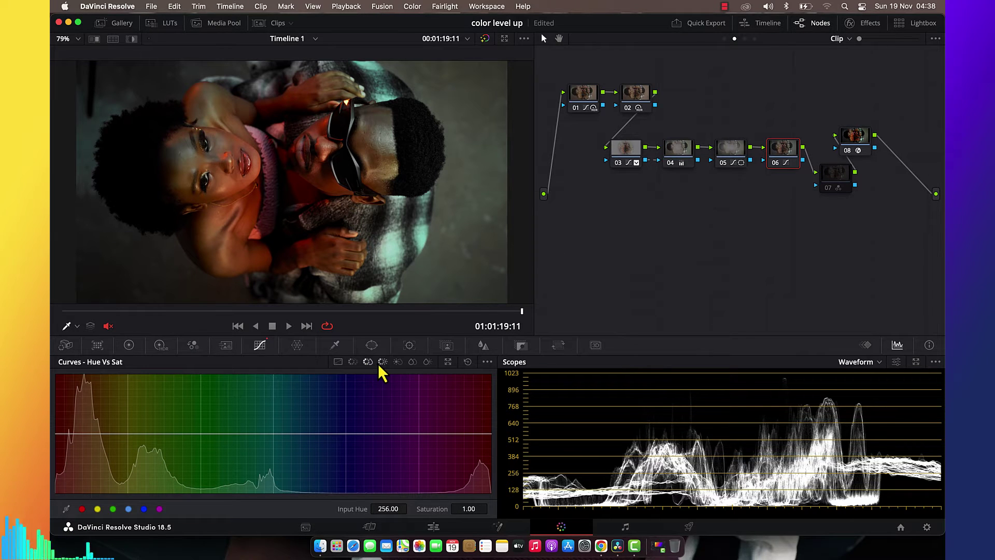
{"action": "left_click", "coordinate": [378, 362]}
{"action": "left_click", "coordinate": [129, 346]}
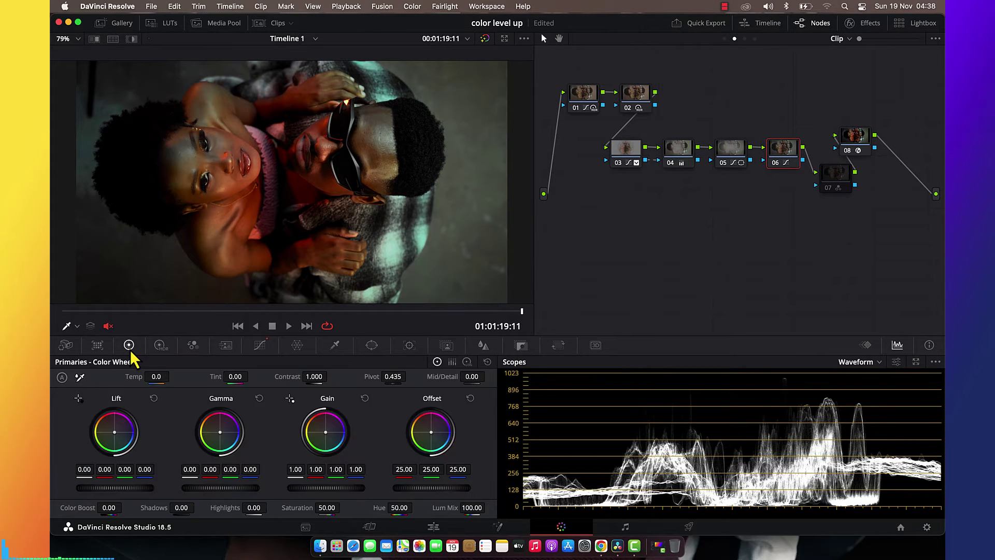
{"action": "left_click", "coordinate": [260, 344]}
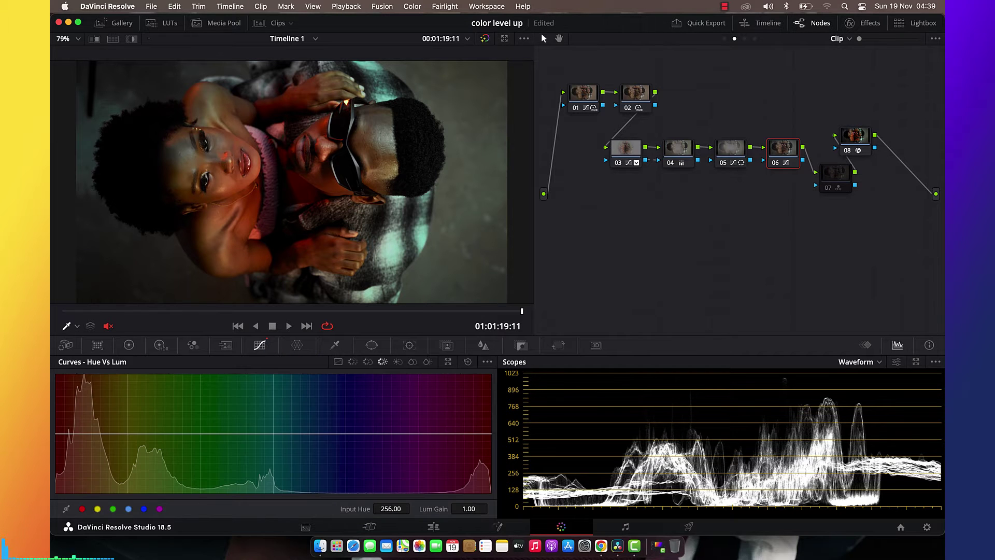
{"action": "left_click", "coordinate": [726, 6]}
{"action": "left_click", "coordinate": [745, 36]}
Step: Go through node 06's curves from Custom to Sat Vs Sat and inspect the saturation curve
{"action": "left_click", "coordinate": [338, 362]}
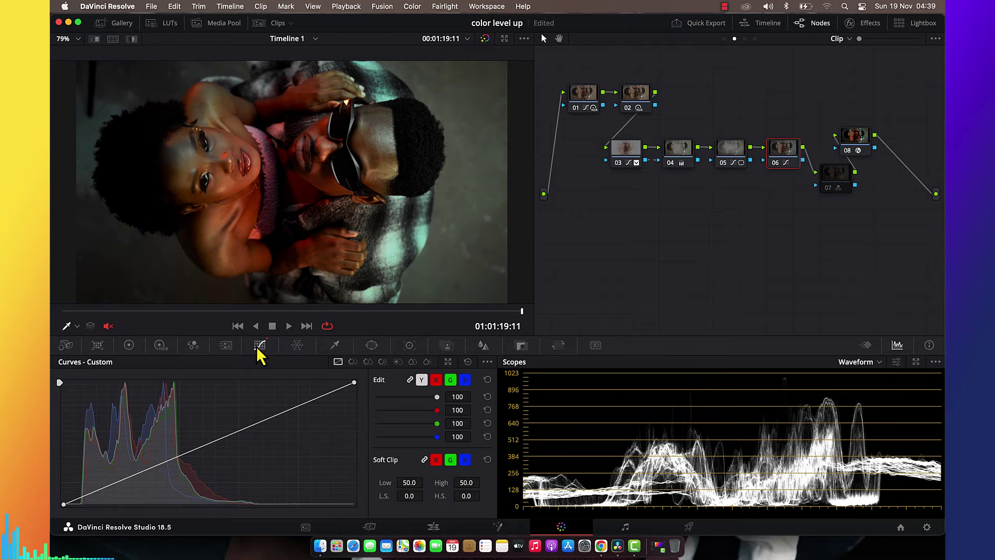
{"action": "left_click", "coordinate": [354, 362]}
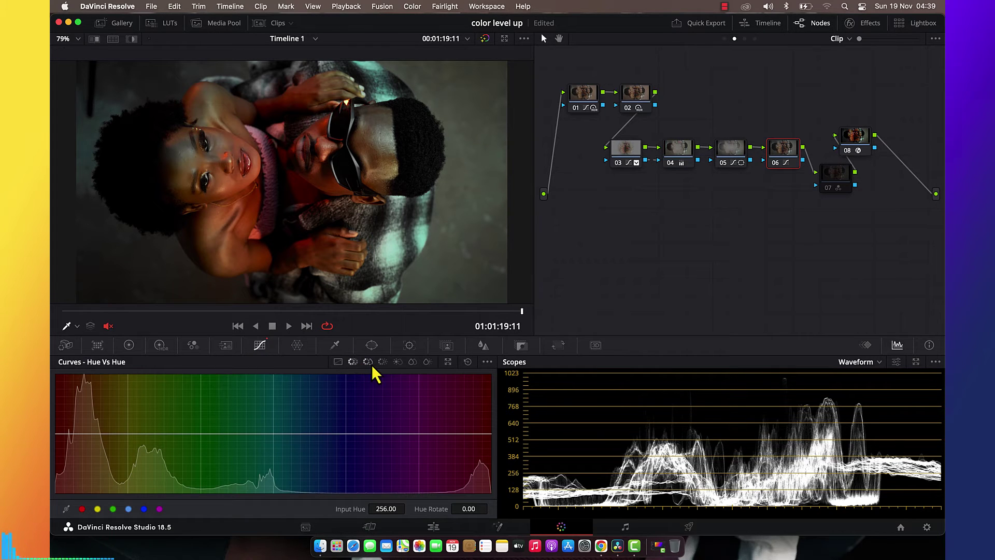
{"action": "left_click", "coordinate": [368, 362]}
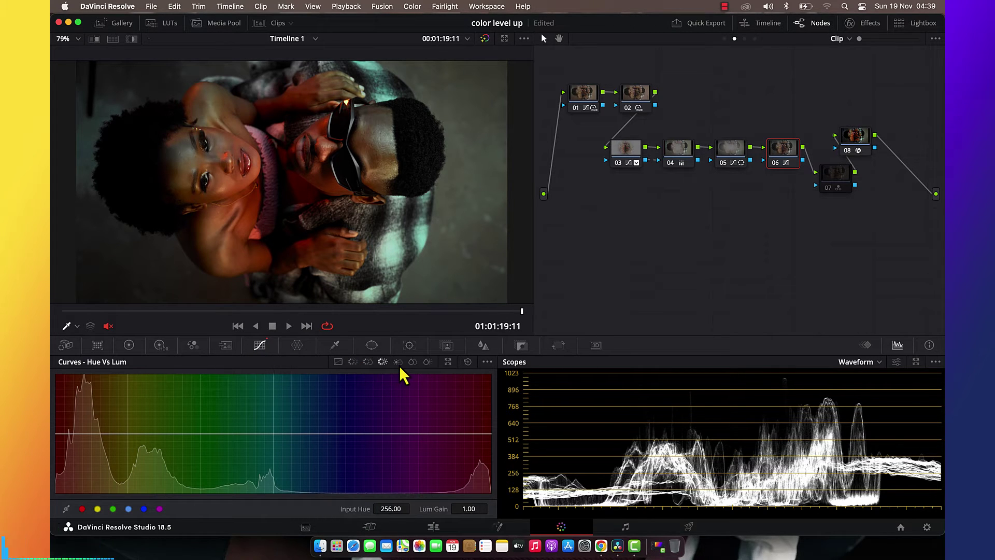
{"action": "left_click", "coordinate": [398, 362]}
{"action": "left_click", "coordinate": [412, 362]}
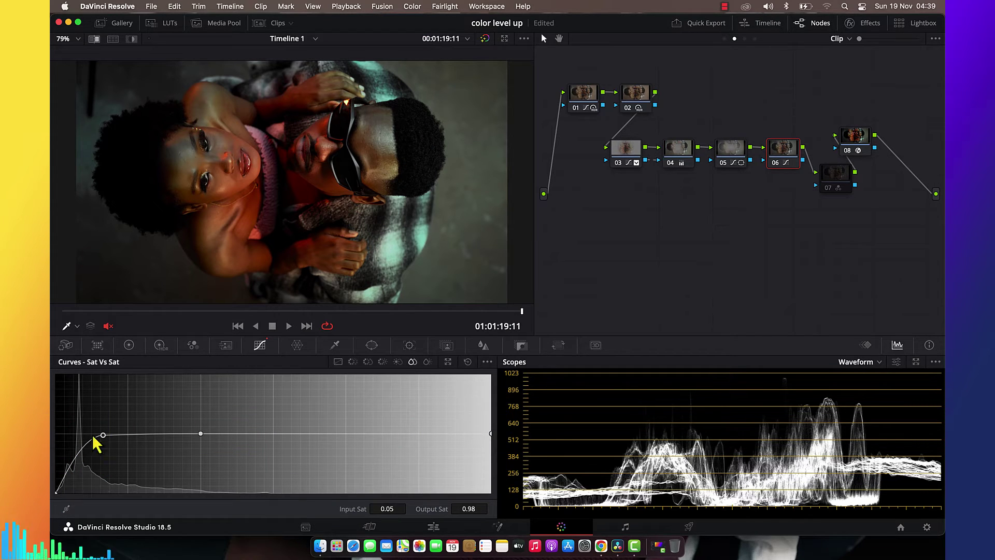
Step: Compare the shot with and without node 06, leave it on, and enable and select node 07
{"action": "left_click", "coordinate": [773, 165]}
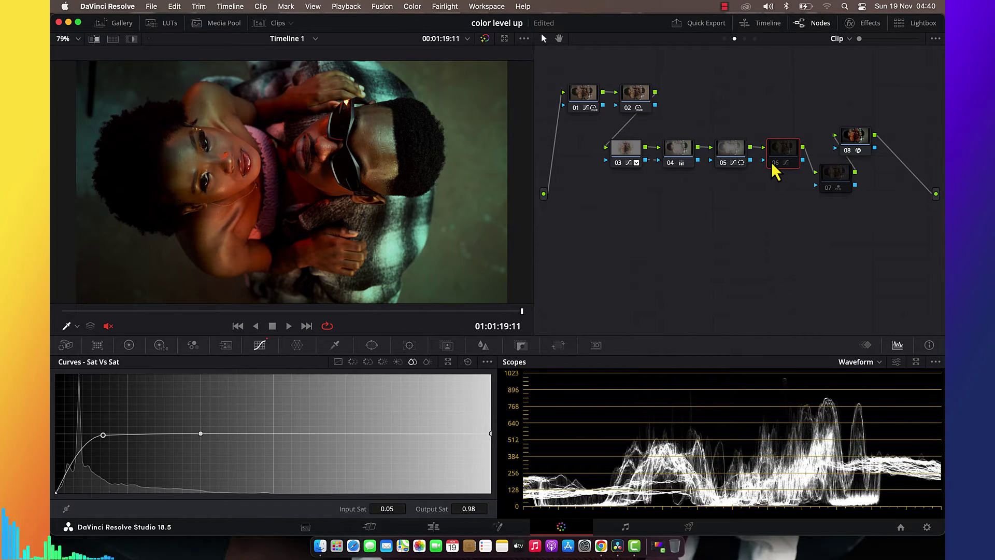
{"action": "left_click", "coordinate": [773, 165]}
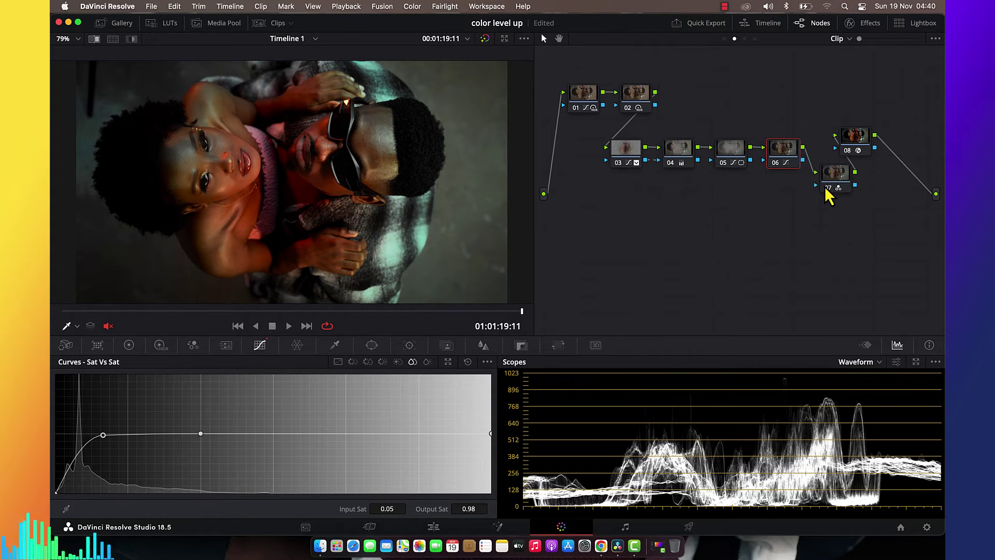
{"action": "left_click", "coordinate": [844, 179]}
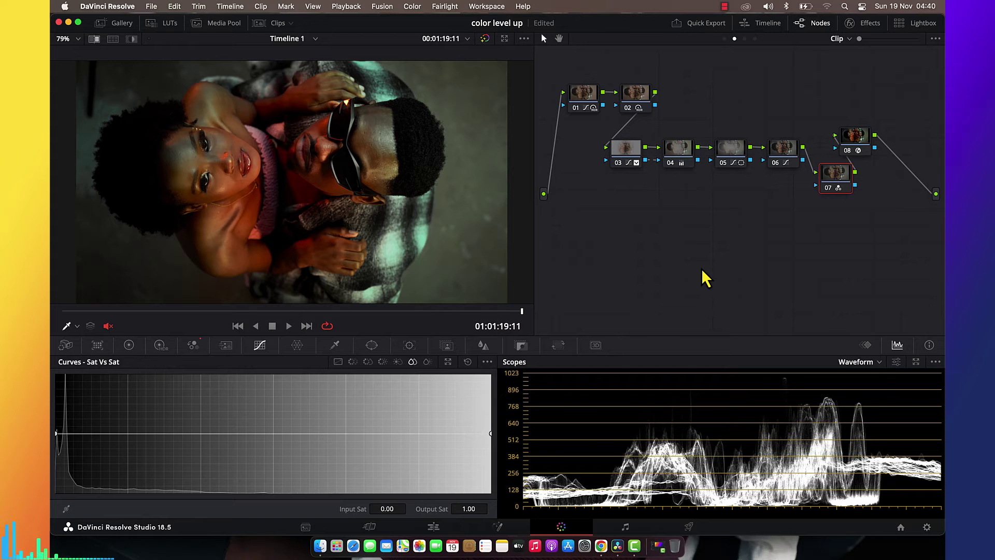
Step: Move node 08 into the empty area below the other nodes and add a serial node after it
{"action": "left_click", "coordinate": [856, 145]}
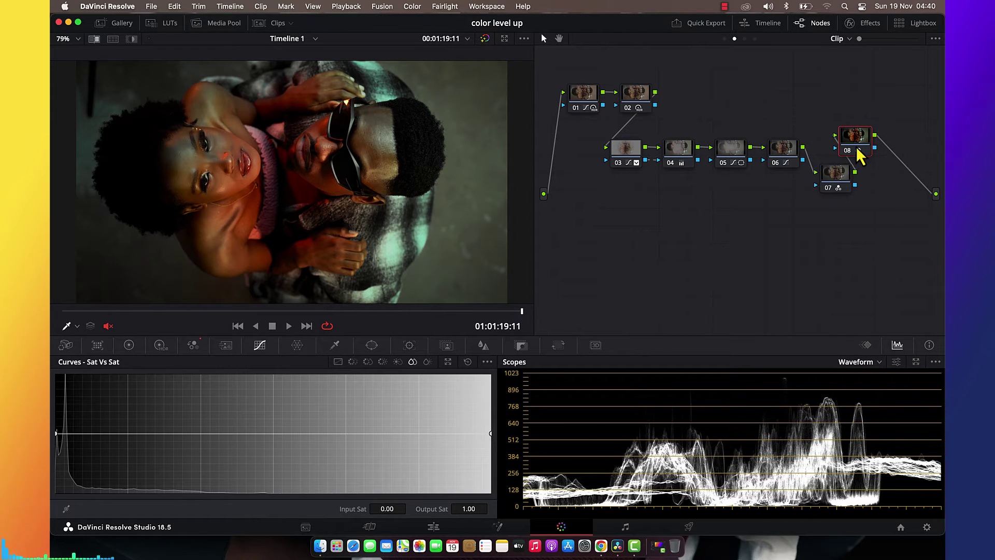
{"action": "left_click_drag", "start_coordinate": [856, 146], "coordinate": [787, 270]}
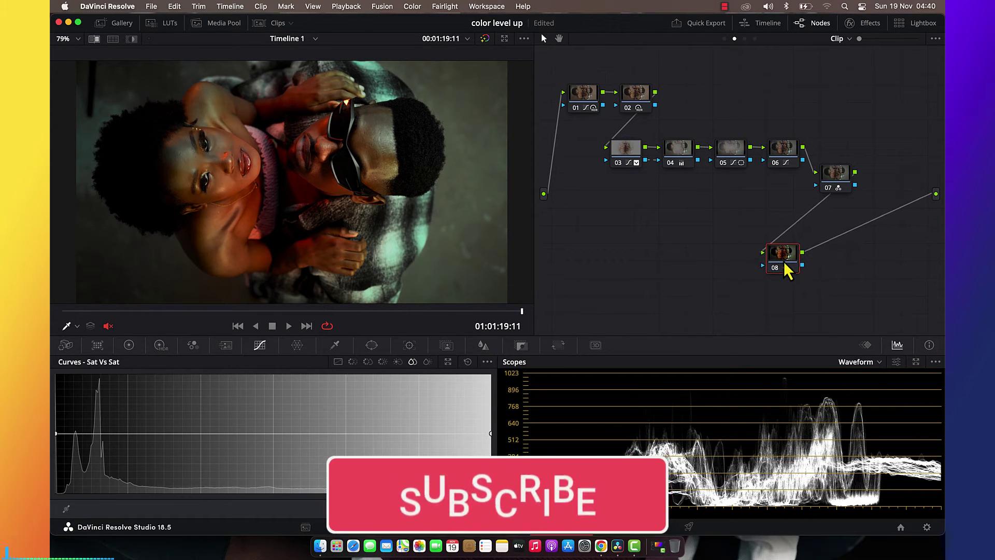
{"action": "key", "text": "alt+s"}
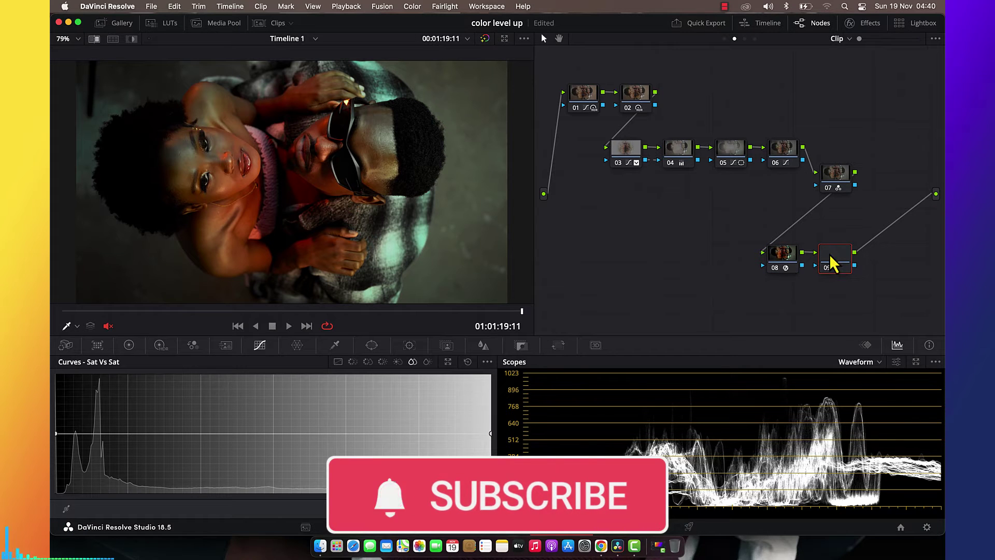
Step: Show the new node's Blur controls and review the graded shot in full screen
{"action": "left_click", "coordinate": [485, 346]}
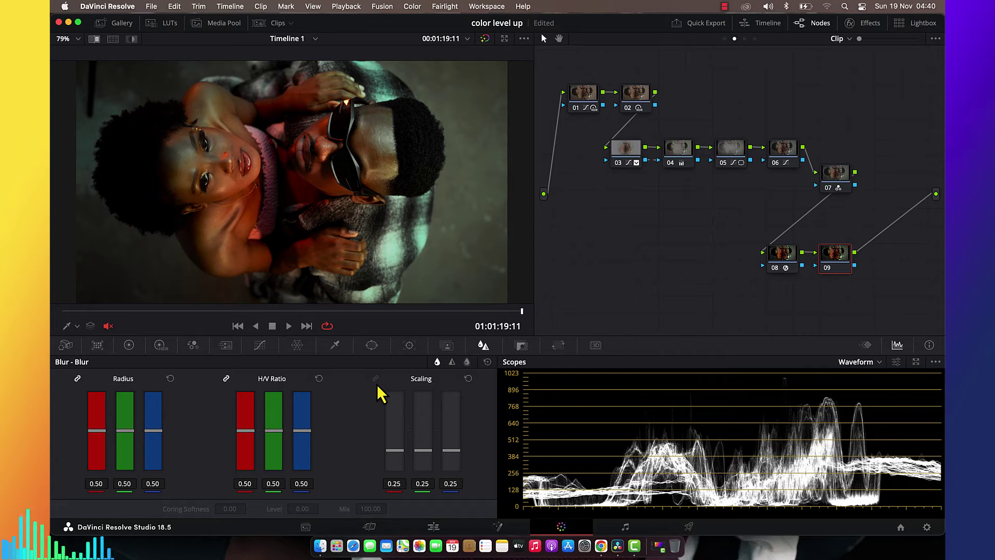
{"action": "key", "text": "super+shift+f"}
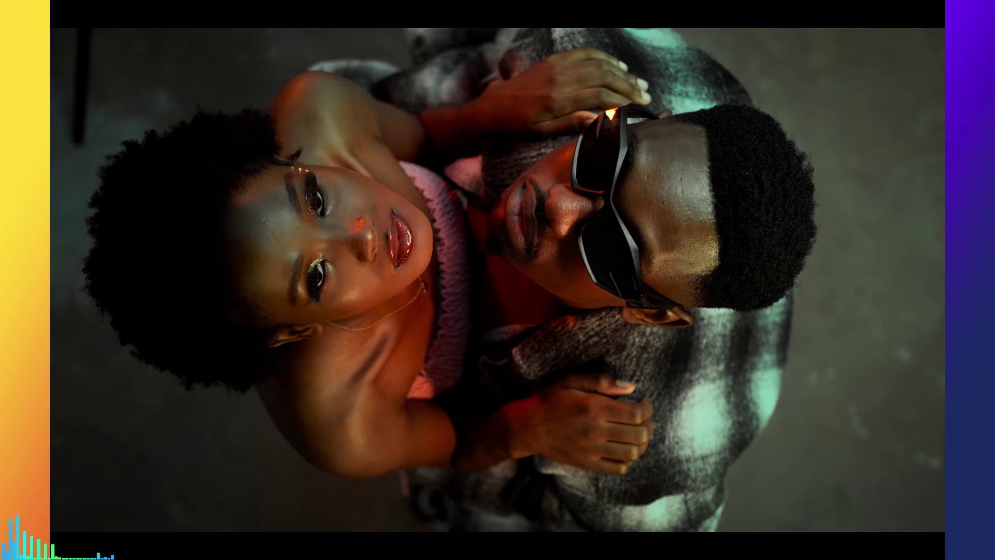
{"action": "key", "text": "super+shift+f"}
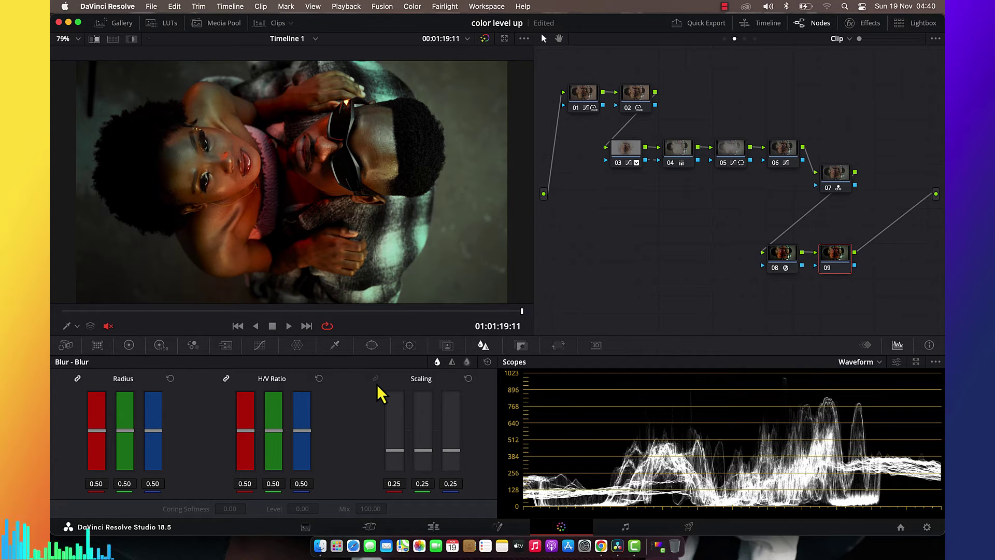
Step: Spread nodes 08 and 09 apart in the node graph and label node 09 "shp"
{"action": "left_click_drag", "start_coordinate": [786, 262], "coordinate": [710, 228]}
{"action": "left_click_drag", "start_coordinate": [832, 259], "coordinate": [781, 273]}
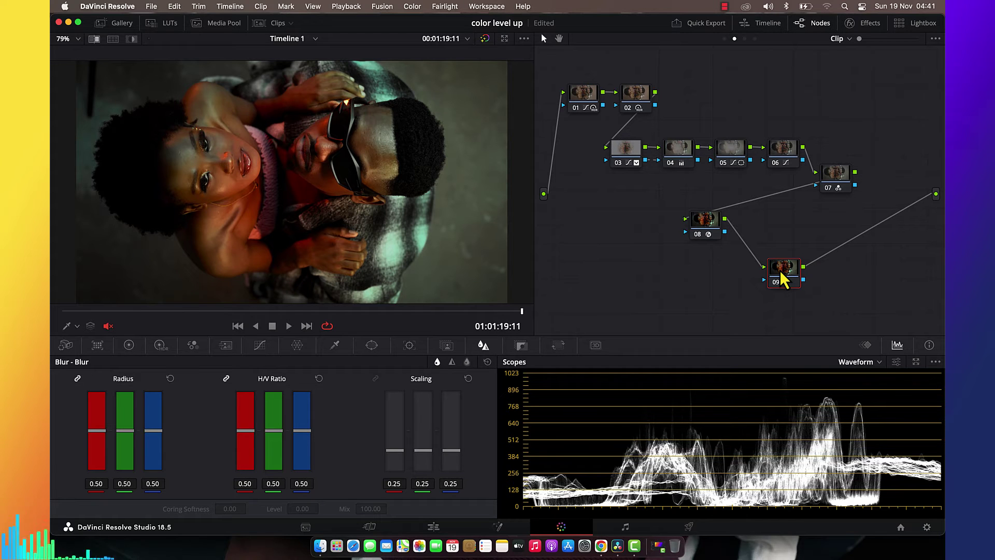
{"action": "right_click", "coordinate": [779, 269]}
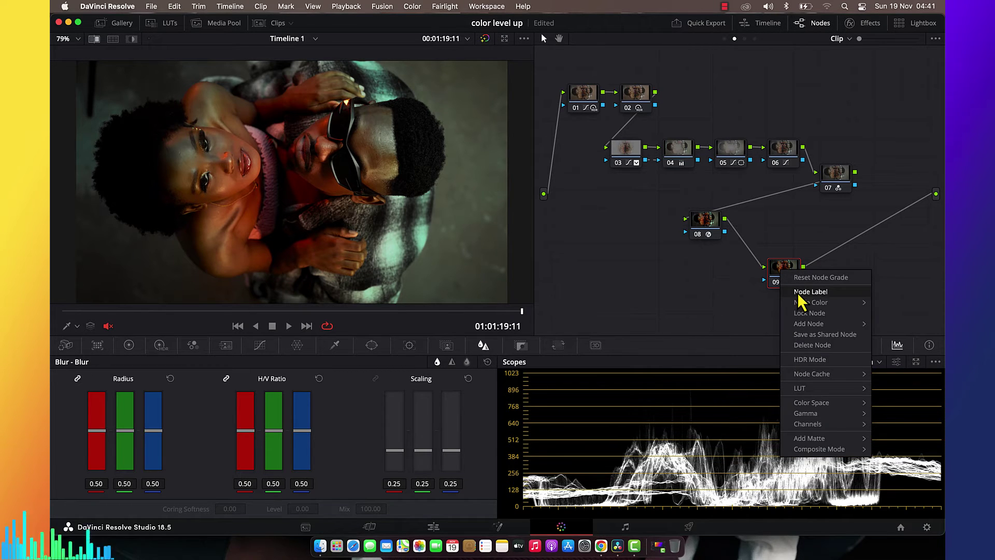
{"action": "left_click", "coordinate": [798, 294]}
{"action": "type", "text": "sh"}
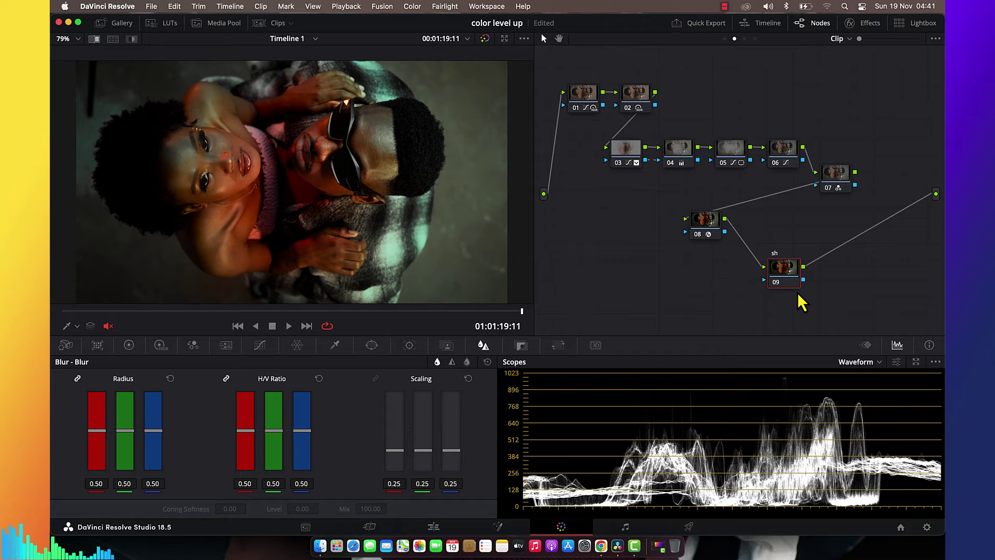
{"action": "type", "text": "p"}
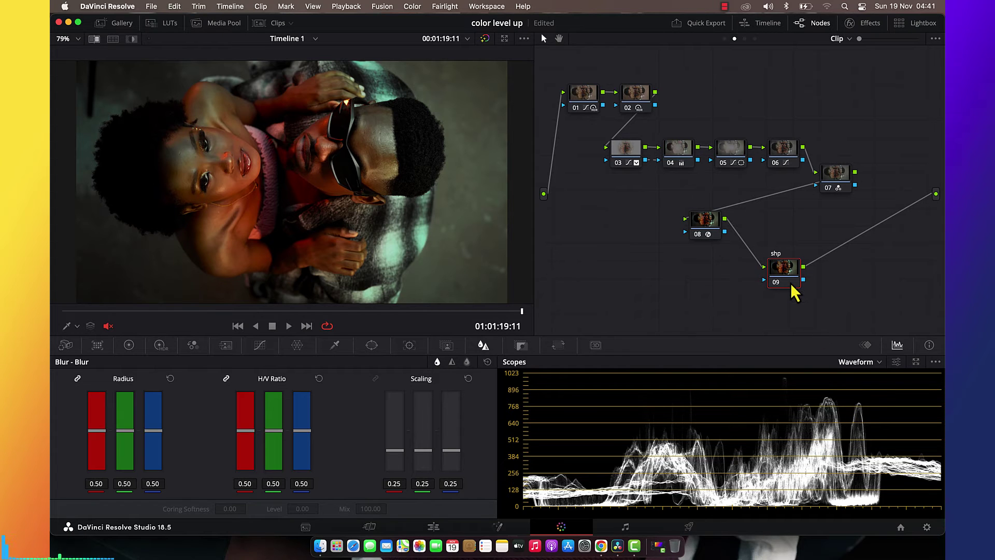
Step: Review the available timeline resolutions in the project settings and close them without changes
{"action": "left_click", "coordinate": [926, 527]}
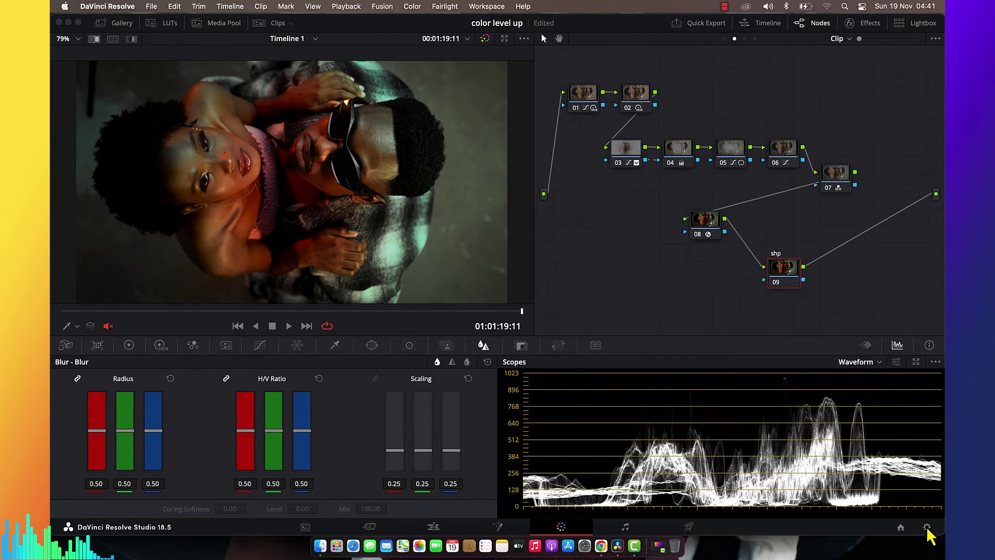
{"action": "left_click", "coordinate": [513, 123]}
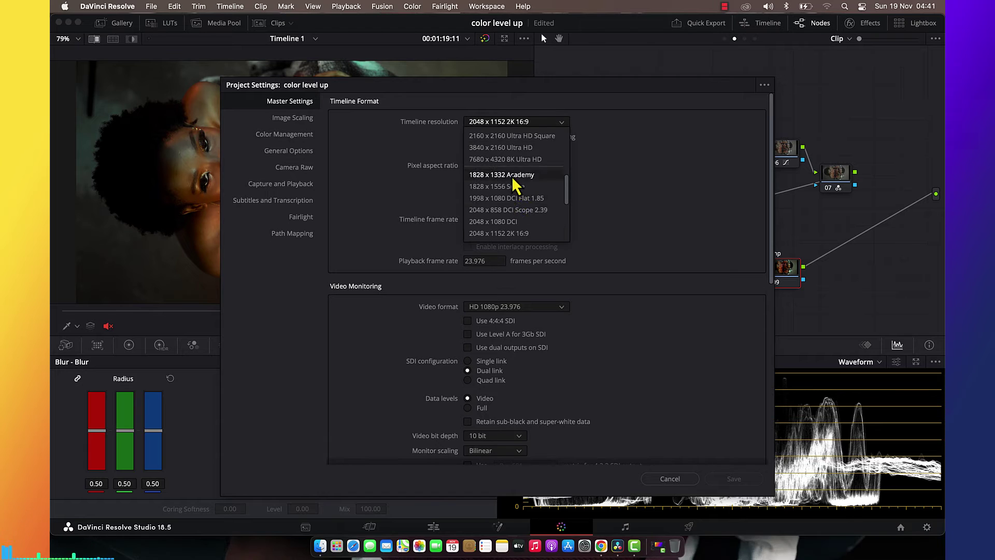
{"action": "scroll", "coordinate": [519, 223], "scroll_direction": "down", "scroll_amount": 2}
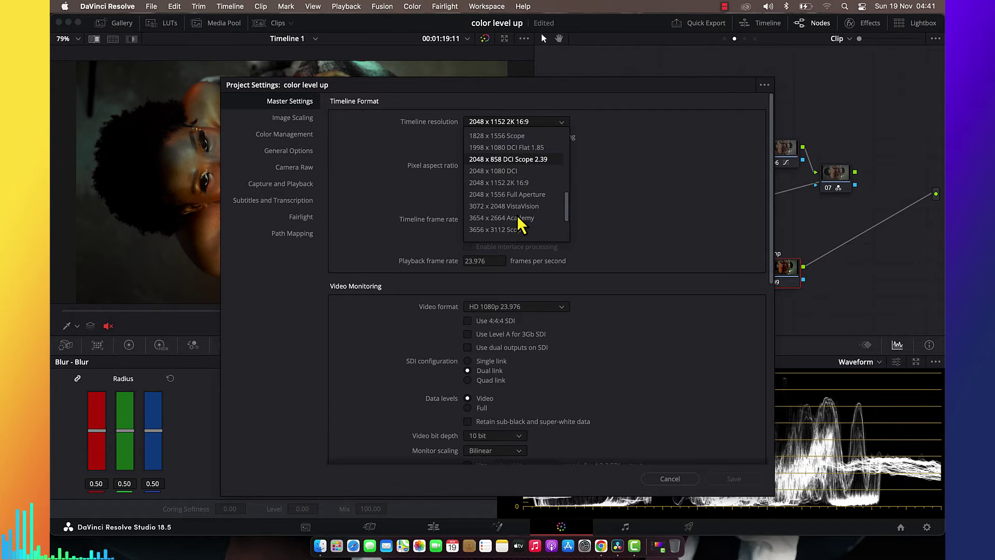
{"action": "scroll", "coordinate": [519, 223], "scroll_direction": "down", "scroll_amount": 3}
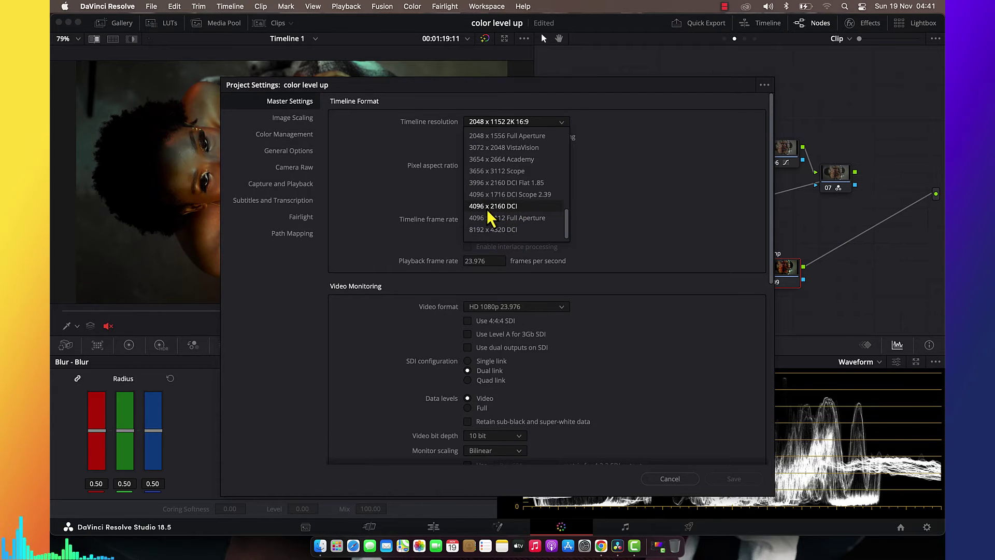
{"action": "scroll", "coordinate": [503, 213], "scroll_direction": "up", "scroll_amount": 10}
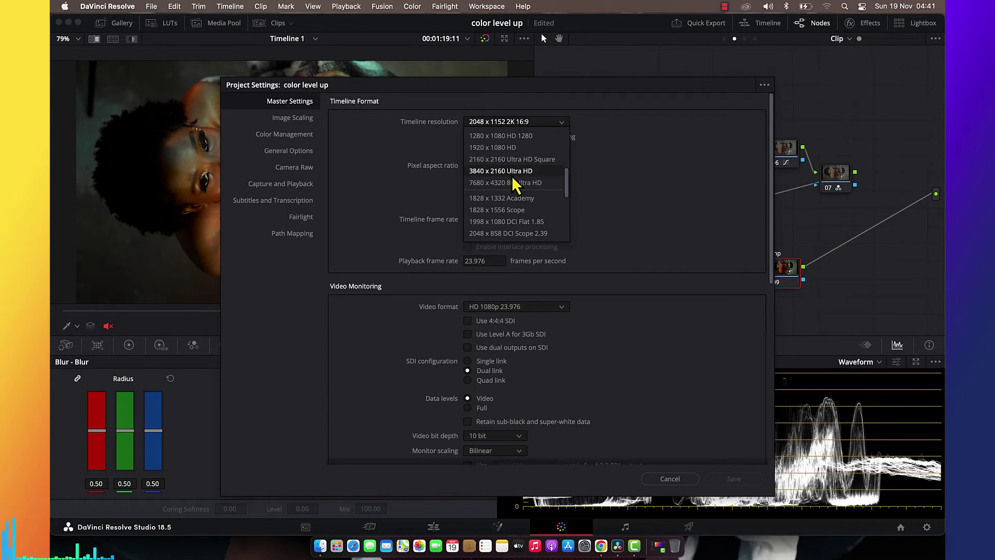
{"action": "left_click", "coordinate": [654, 478]}
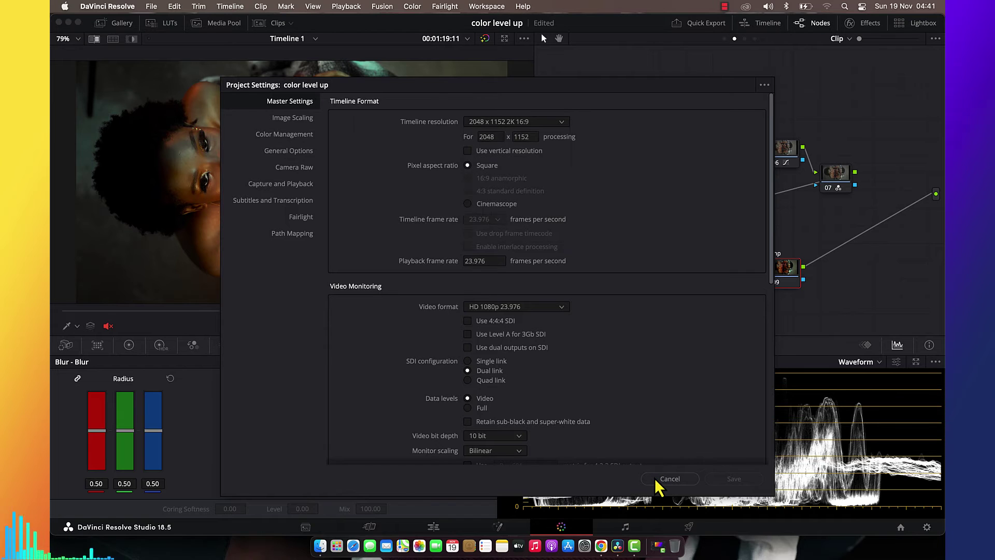
{"action": "left_click", "coordinate": [664, 479]}
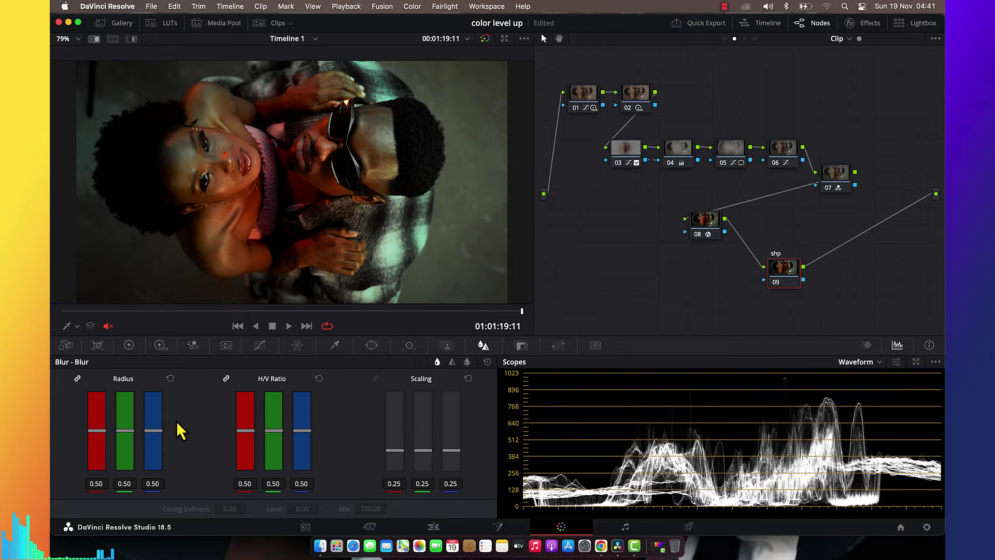
Step: Sharpen the shot on node 09 by setting the linked Blur radius to 0.48
{"action": "left_click_drag", "start_coordinate": [155, 437], "coordinate": [155, 434]}
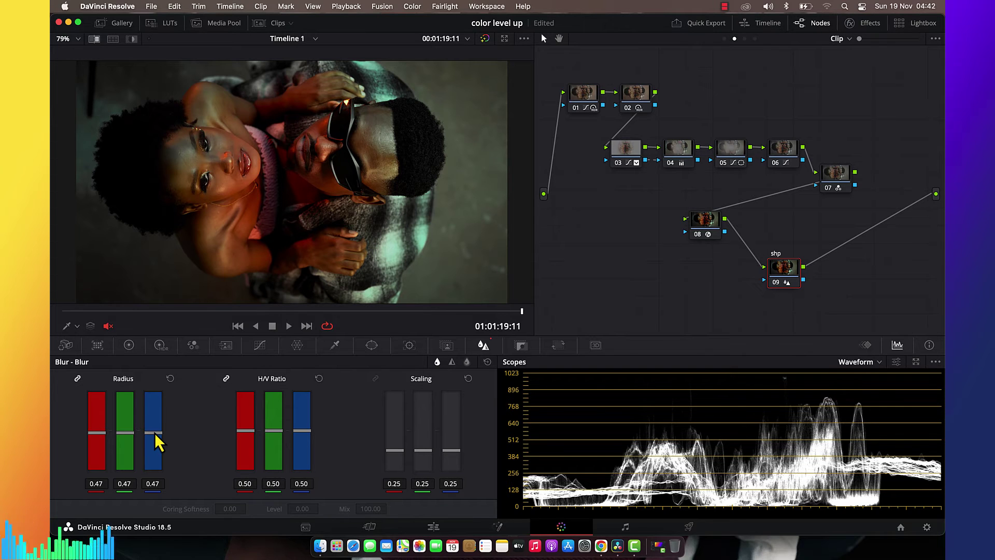
{"action": "left_click_drag", "start_coordinate": [155, 432], "coordinate": [154, 433]}
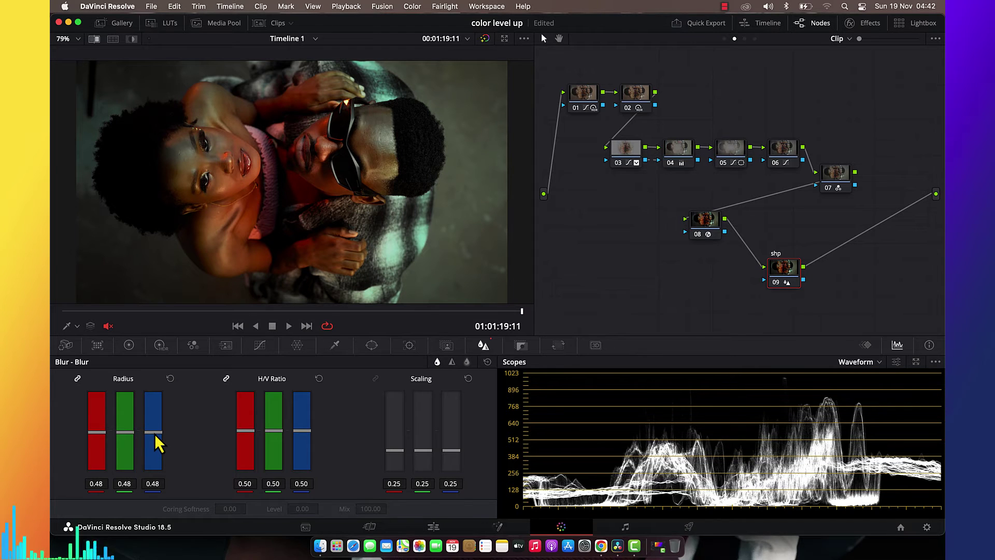
Step: Try linked Blur radius values of 0.46 and 0.17 on the shp node, resetting the radius after each
{"action": "left_click_drag", "start_coordinate": [154, 434], "coordinate": [154, 435]}
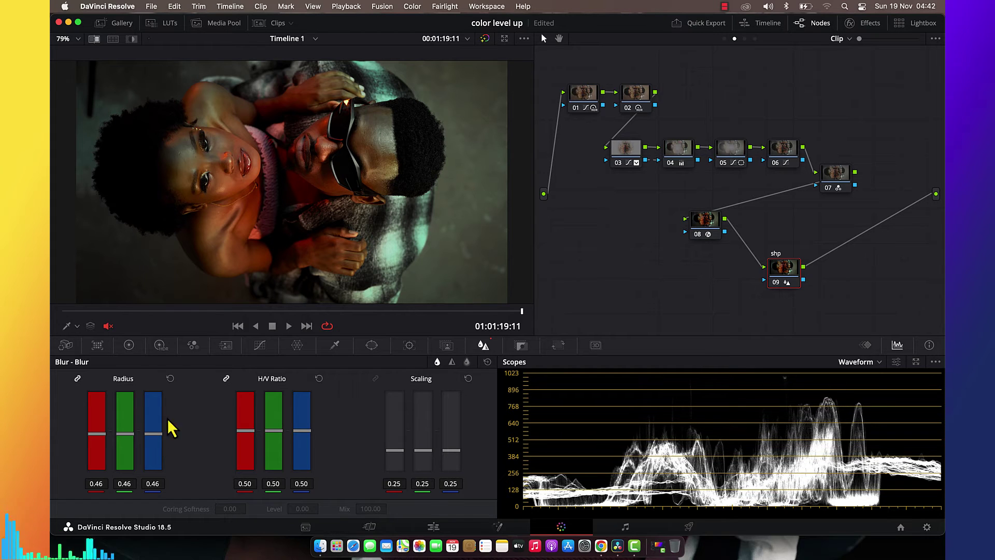
{"action": "left_click", "coordinate": [172, 381]}
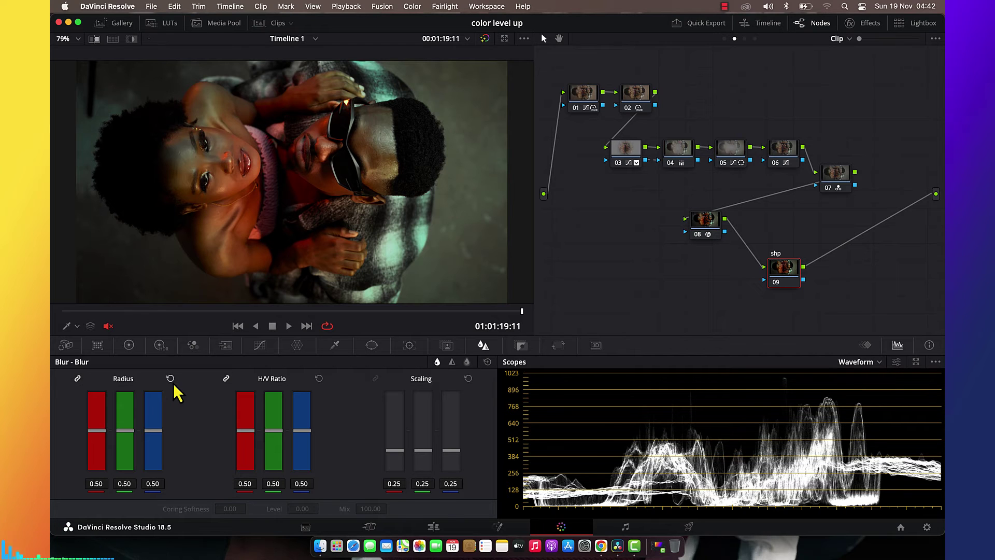
{"action": "left_click_drag", "start_coordinate": [152, 431], "coordinate": [149, 462]}
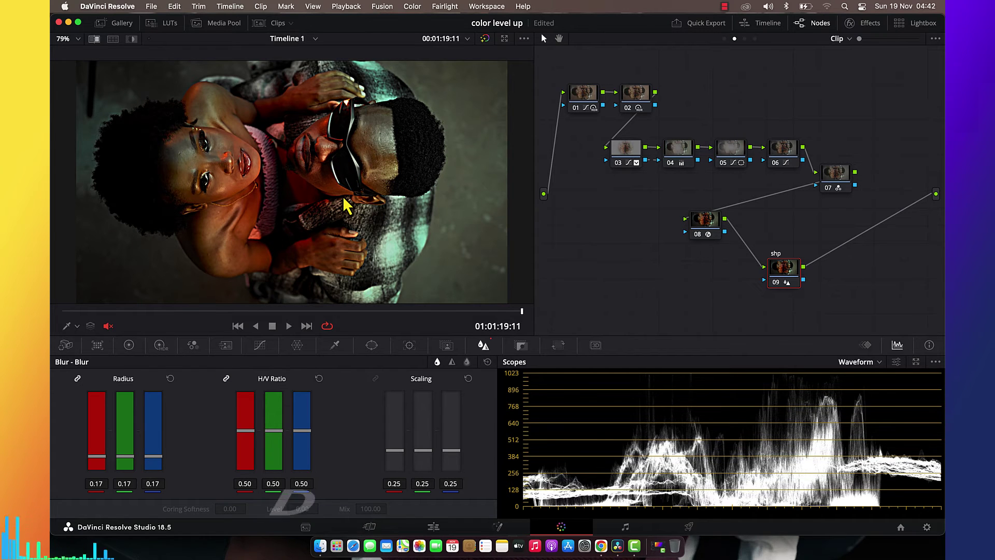
{"action": "left_click", "coordinate": [170, 379]}
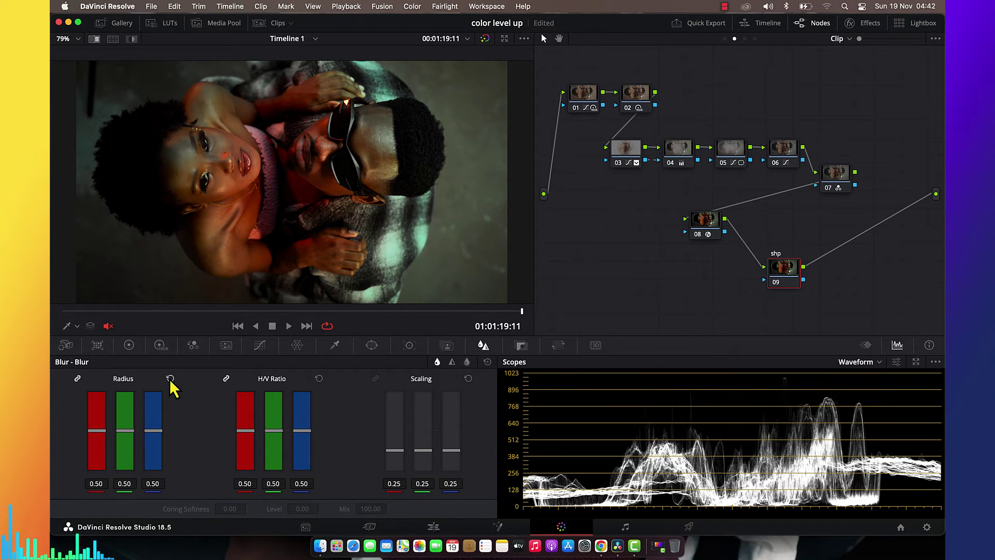
Step: Try a linked Blur radius of 0.44 on the shp node, checking the timeline resolution in the project settings before and after
{"action": "left_click", "coordinate": [928, 527]}
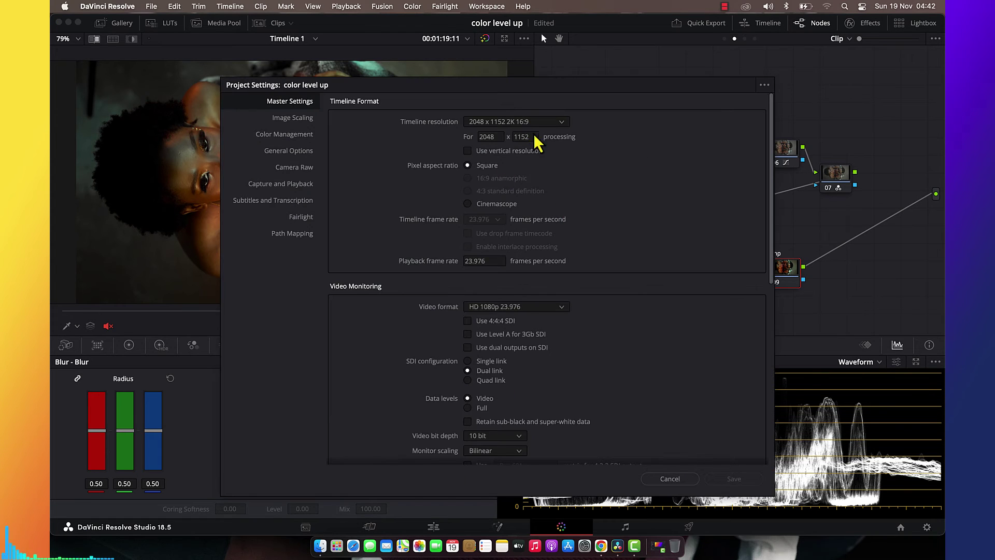
{"action": "left_click", "coordinate": [670, 478]}
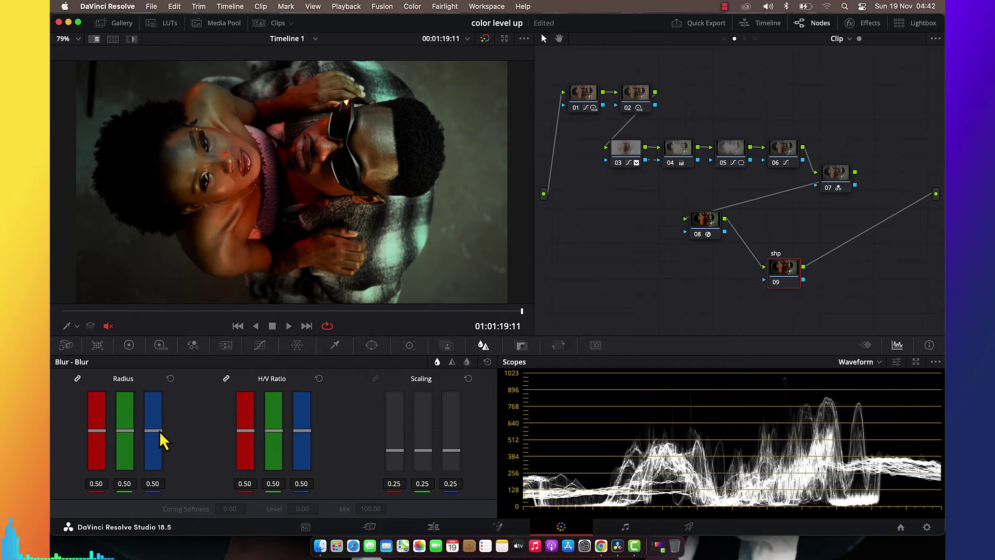
{"action": "left_click_drag", "start_coordinate": [159, 429], "coordinate": [157, 437]}
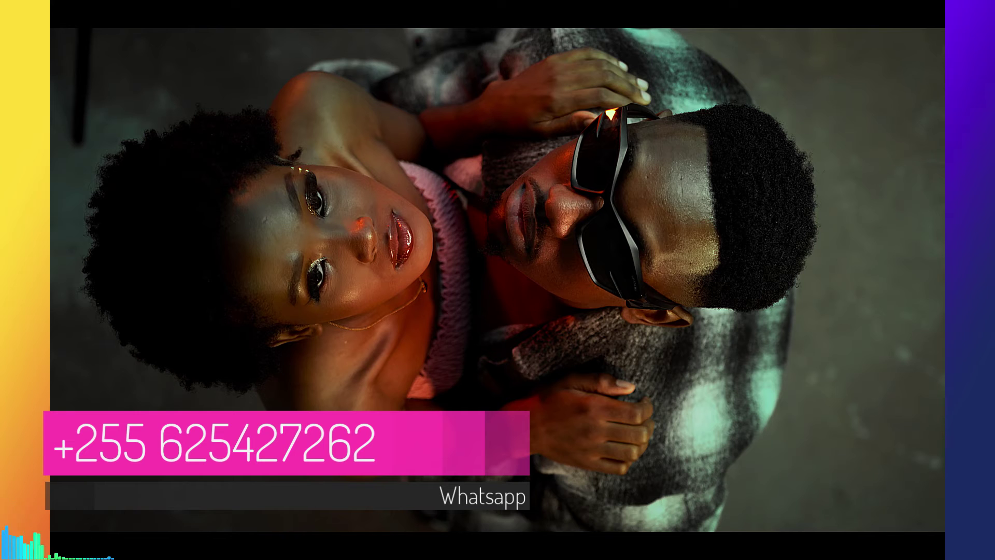
{"action": "key", "text": "Escape"}
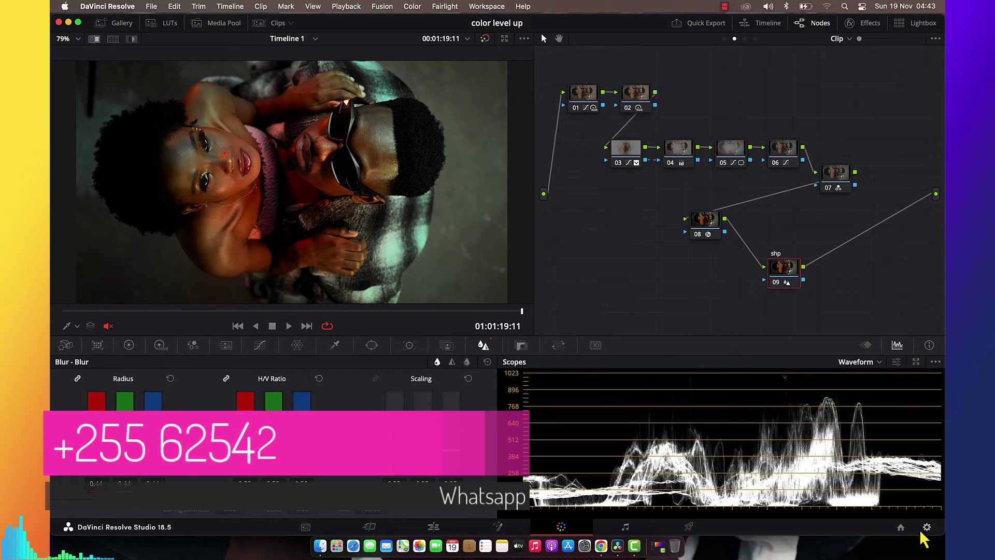
{"action": "left_click", "coordinate": [927, 528]}
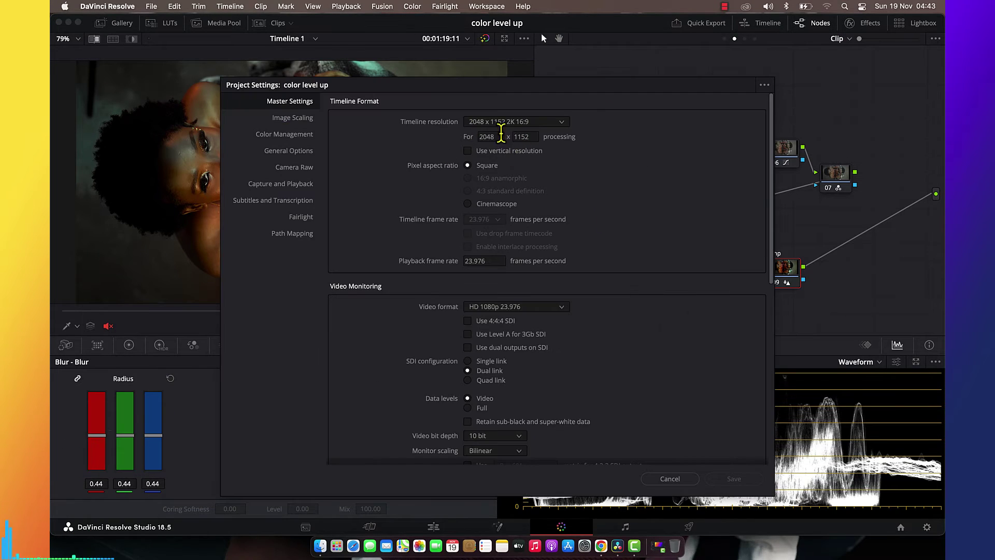
{"action": "left_click", "coordinate": [670, 479]}
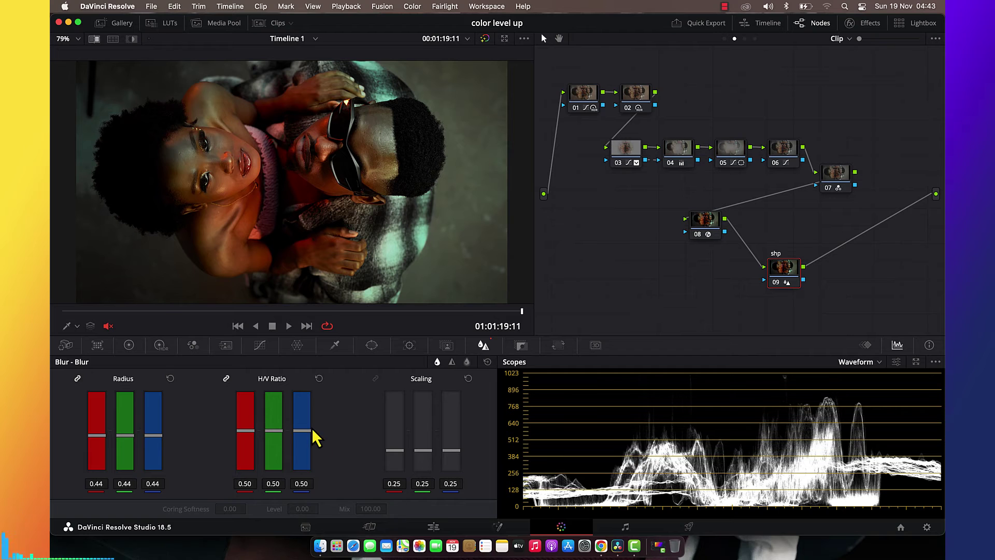
Step: Reset the shp node's Blur radius, set the linked channels to 0.45, and check the sharpening in full screen
{"action": "left_click", "coordinate": [170, 380]}
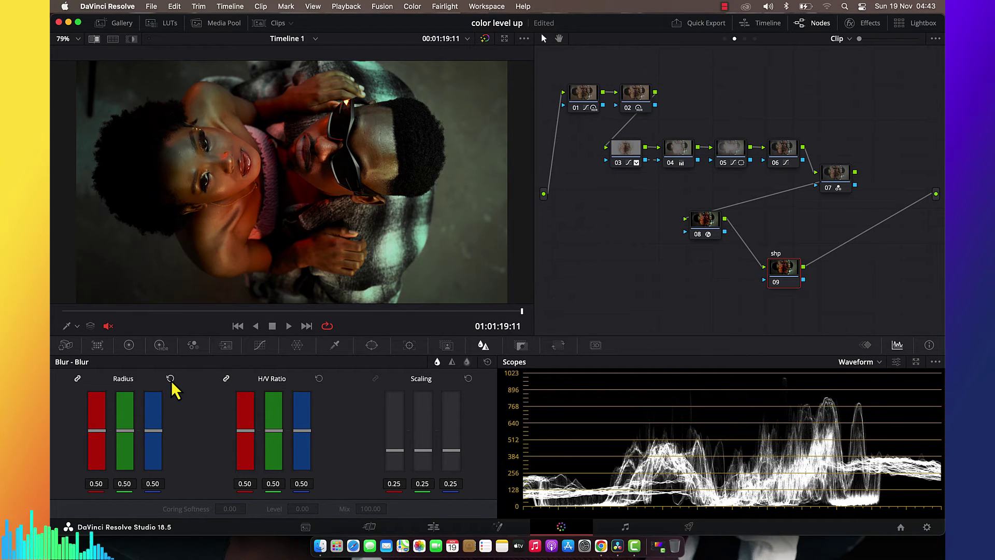
{"action": "left_click_drag", "start_coordinate": [152, 431], "coordinate": [153, 437]}
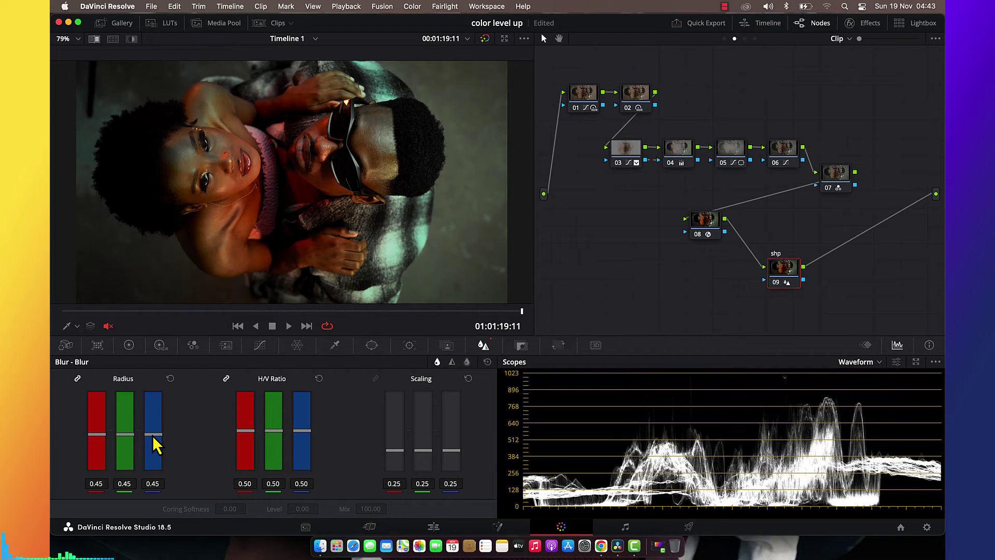
{"action": "key", "text": "super+f"}
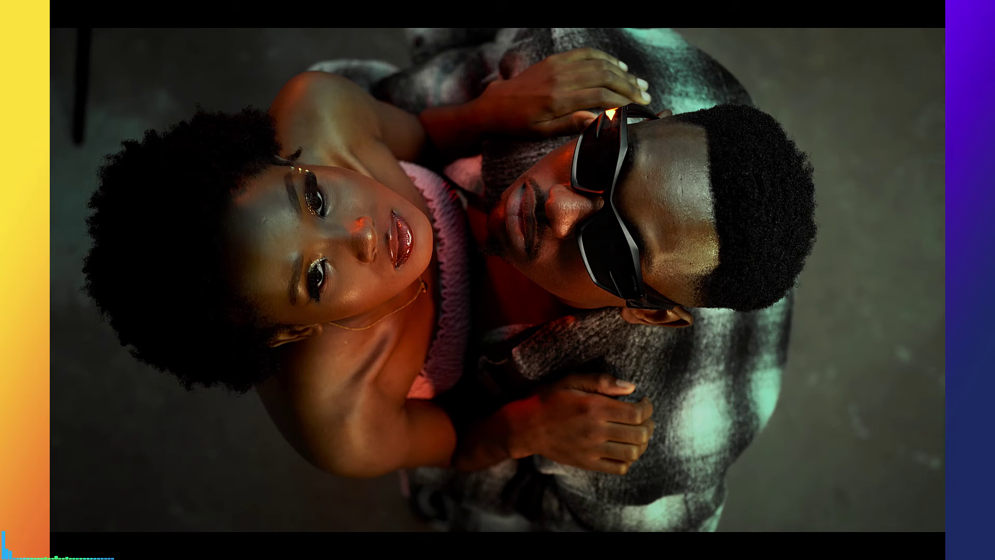
{"action": "key", "text": "super+f"}
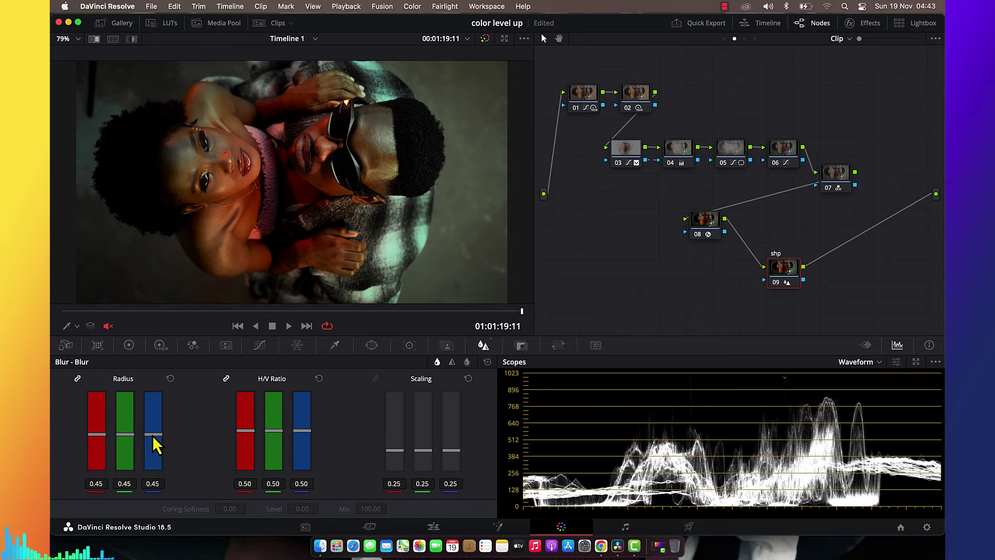
Step: Add a serial node before node 01, place it below the other nodes near the graph's input, and label it "nr"
{"action": "left_click", "coordinate": [586, 95]}
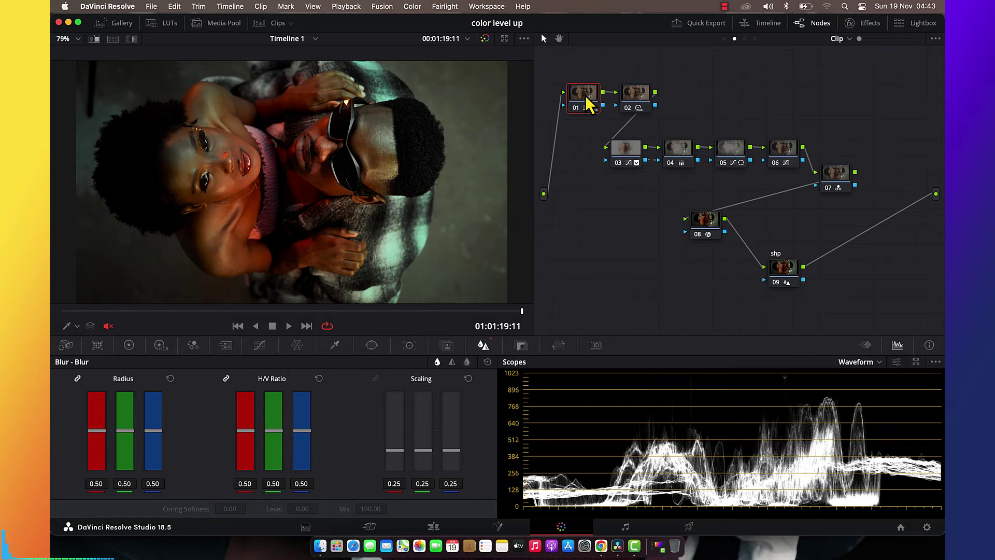
{"action": "key", "text": "shift+s"}
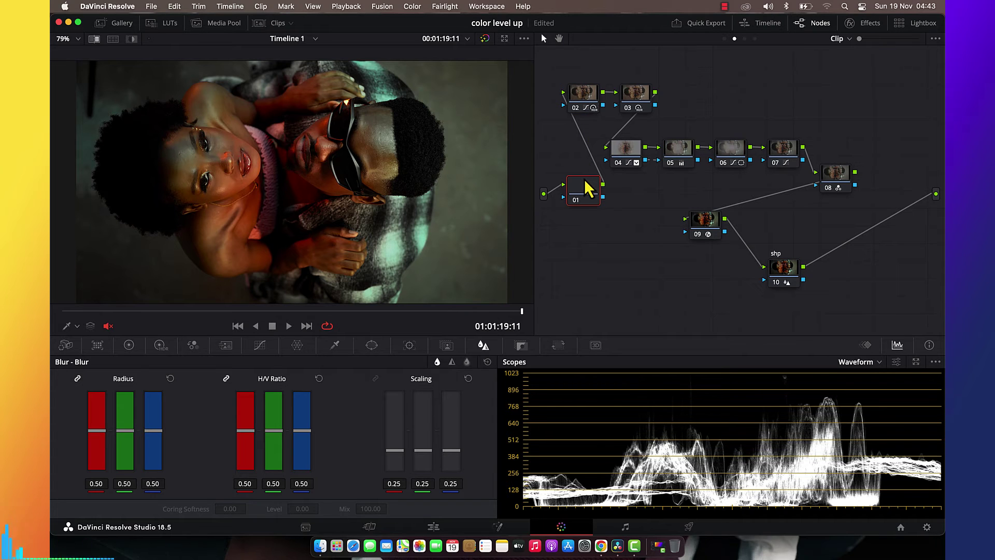
{"action": "left_click_drag", "start_coordinate": [589, 189], "coordinate": [595, 278]}
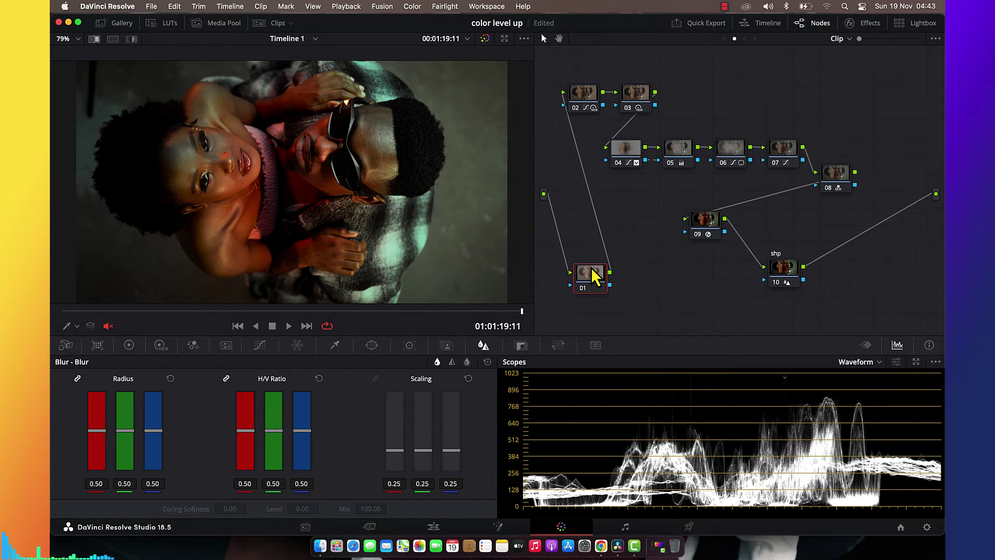
{"action": "right_click", "coordinate": [595, 278]}
{"action": "left_click", "coordinate": [617, 285]}
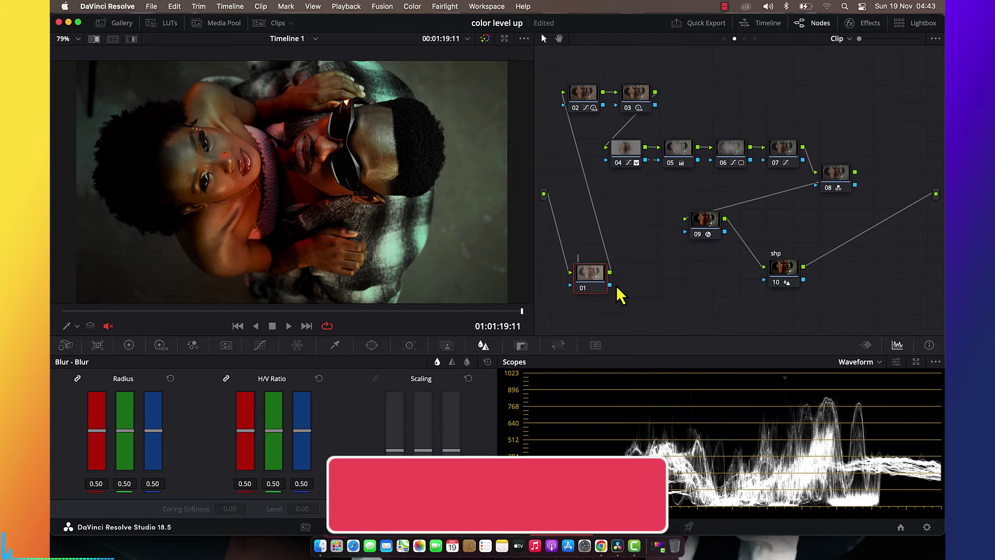
{"action": "type", "text": "nr"}
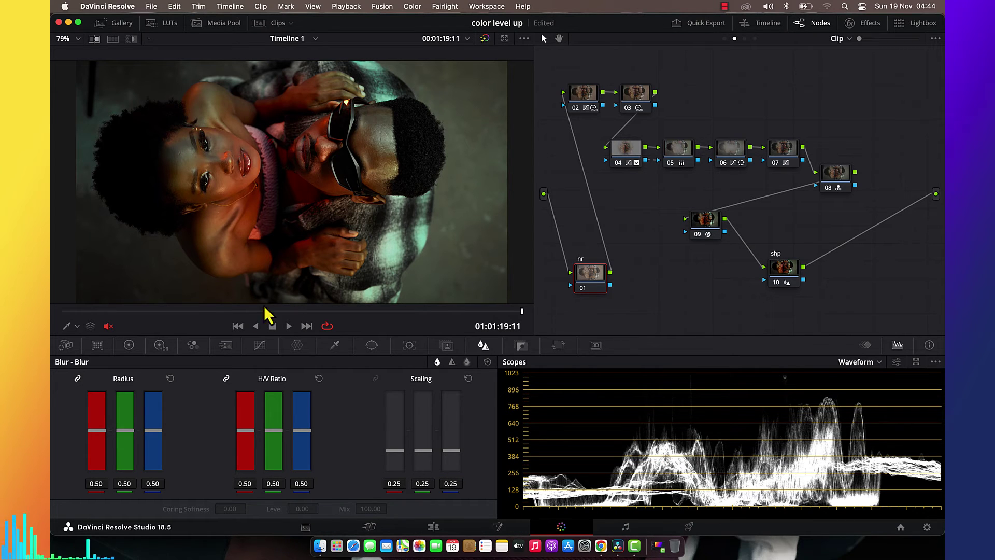
Step: Set the nr node's Temporal NR to 3 frames with linked luma and chroma thresholds of 4.0, and review the shot in full screen
{"action": "left_click", "coordinate": [226, 351]}
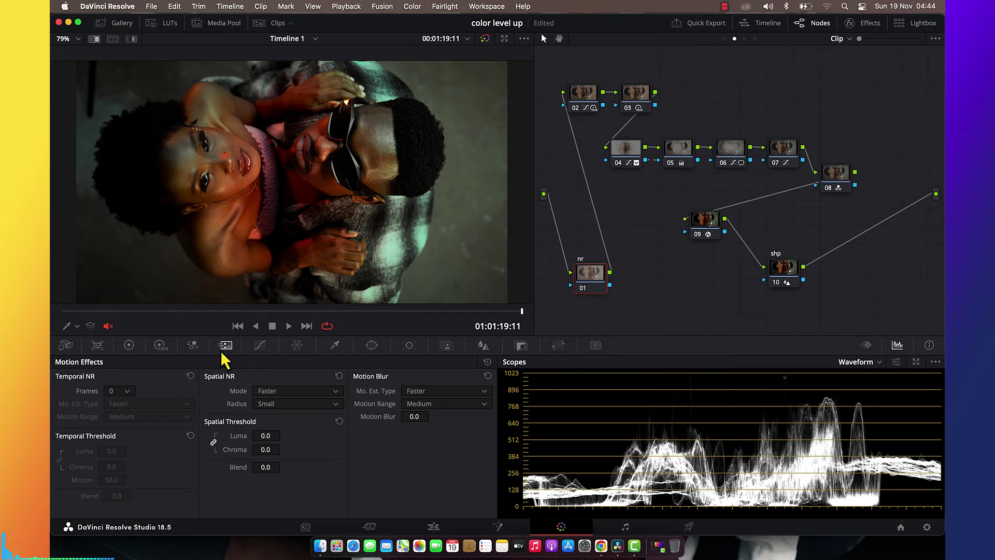
{"action": "left_click", "coordinate": [119, 392]}
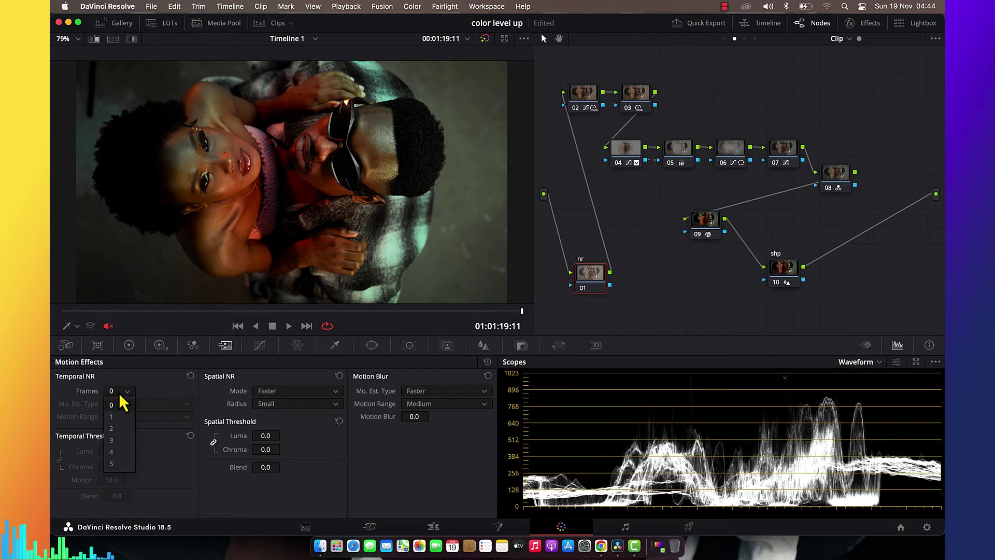
{"action": "left_click", "coordinate": [120, 440]}
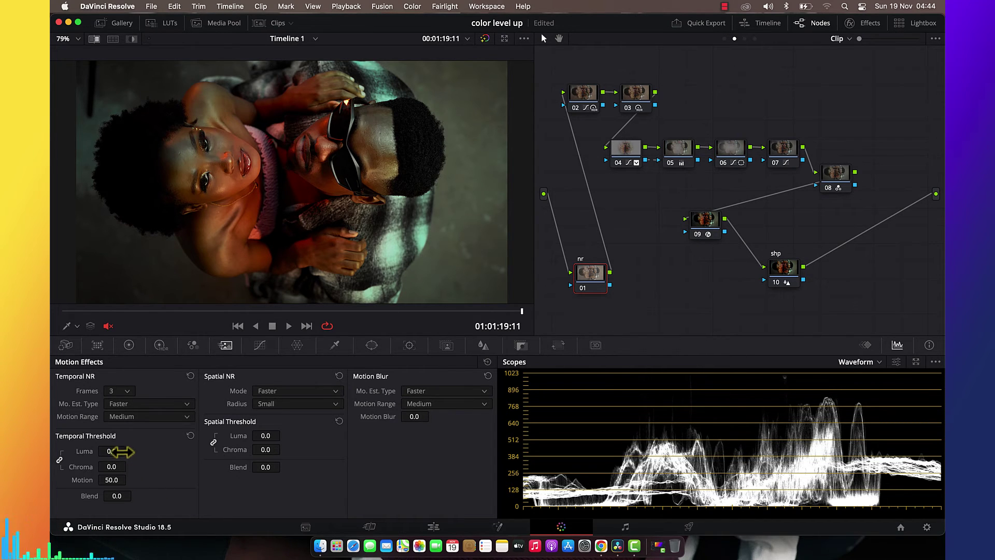
{"action": "left_click", "coordinate": [116, 449]}
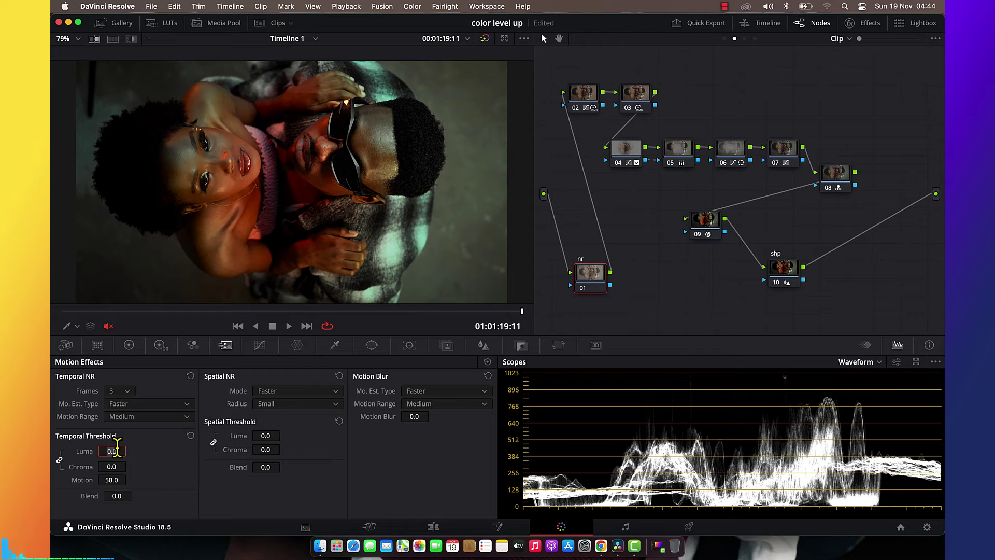
{"action": "type", "text": "4"}
{"action": "key", "text": "Return"}
{"action": "key", "text": "super+f"}
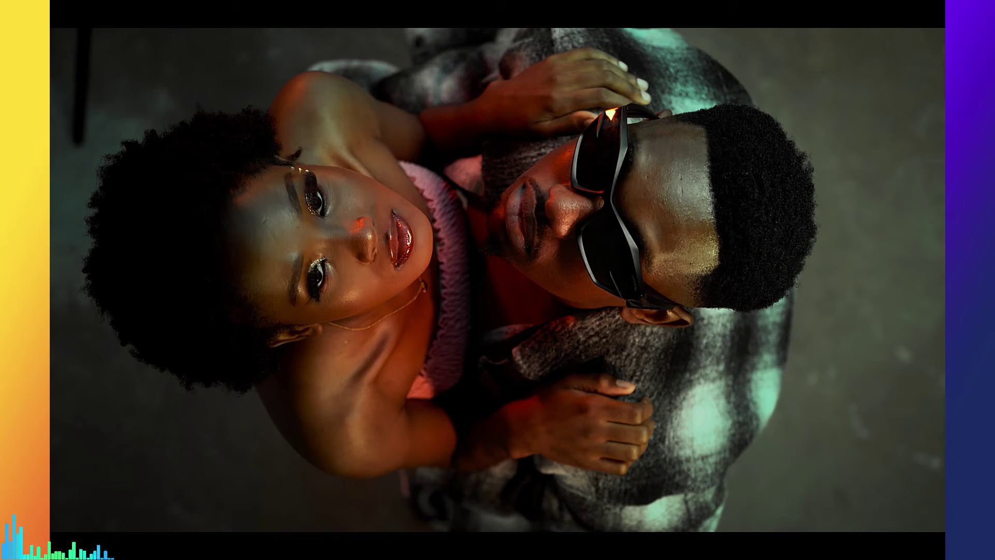
{"action": "key", "text": "Escape"}
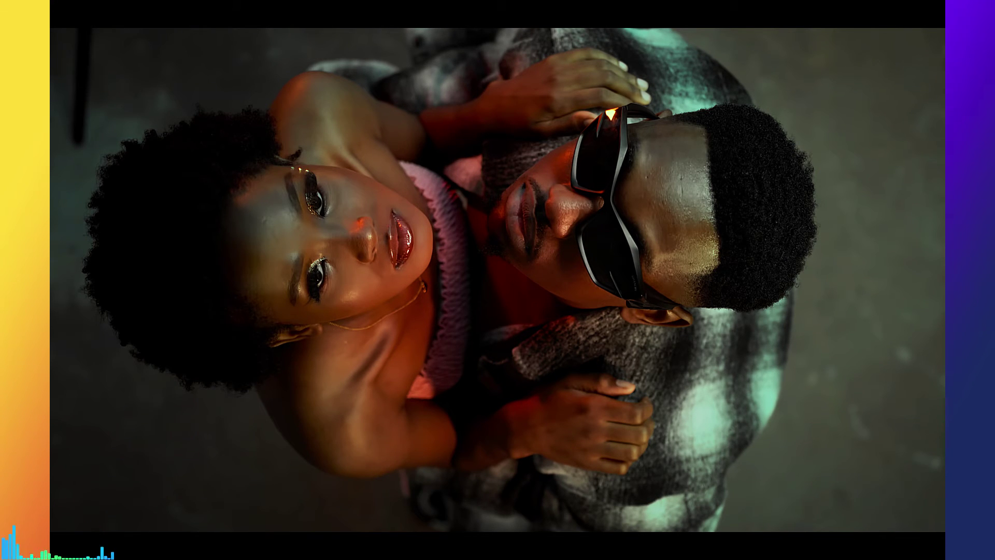
{"action": "key", "text": "Escape"}
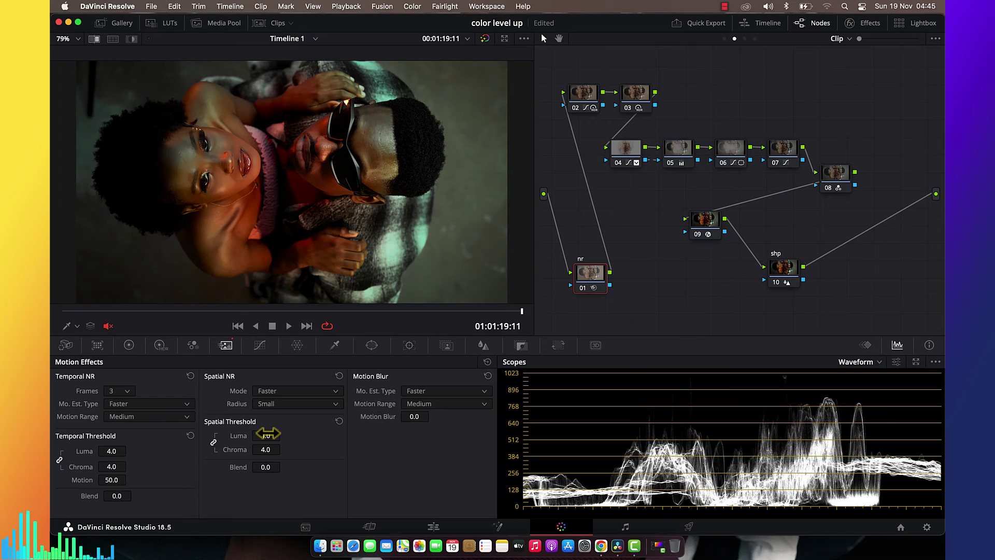
Step: Try linked Spatial NR luma and chroma thresholds of 2.0 on the nr node and review the shot in full screen
{"action": "left_click", "coordinate": [266, 434]}
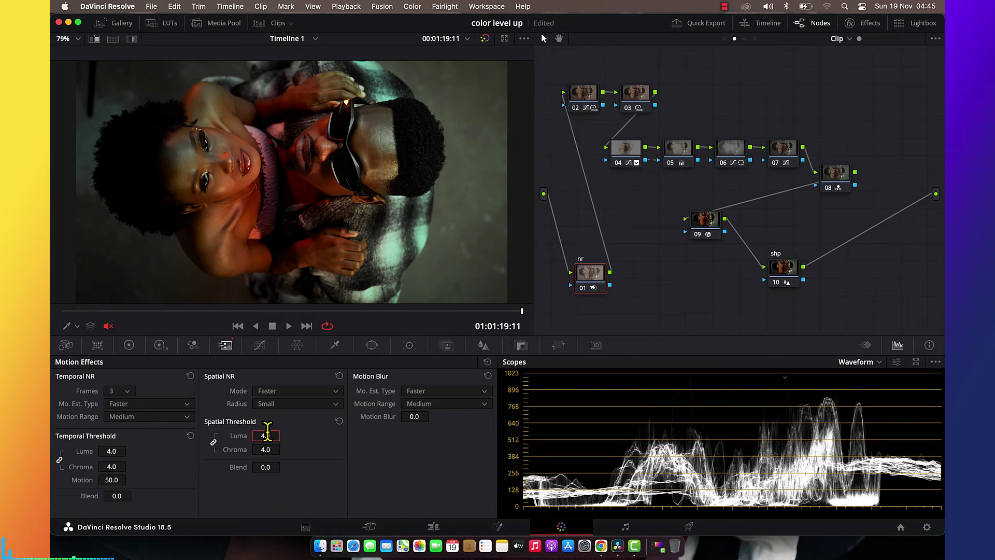
{"action": "type", "text": "2"}
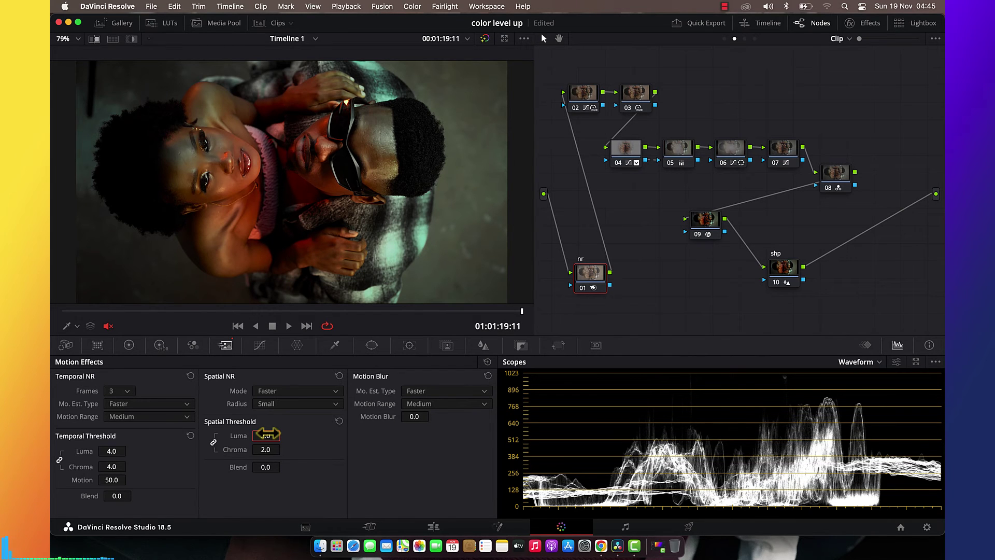
{"action": "left_click", "coordinate": [772, 266]}
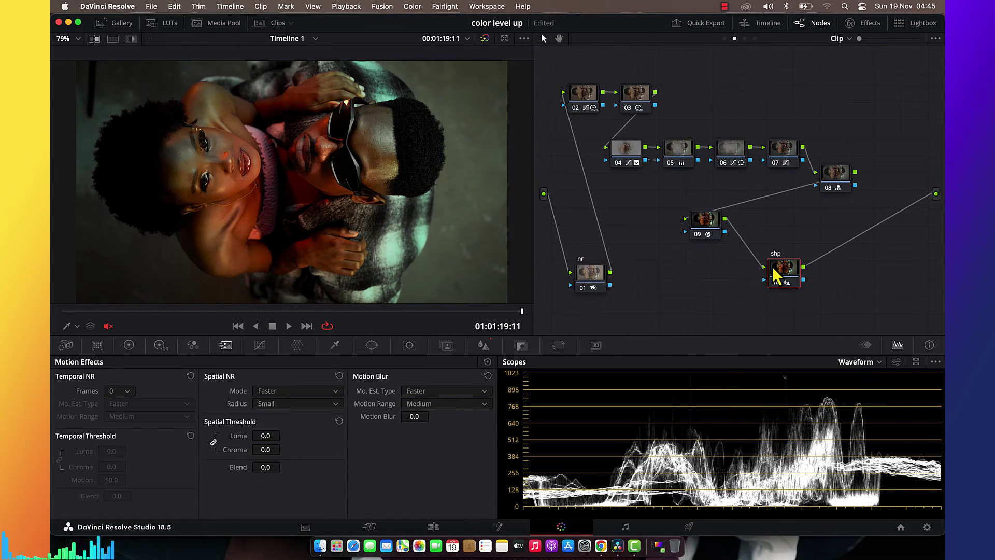
{"action": "left_click", "coordinate": [593, 285]}
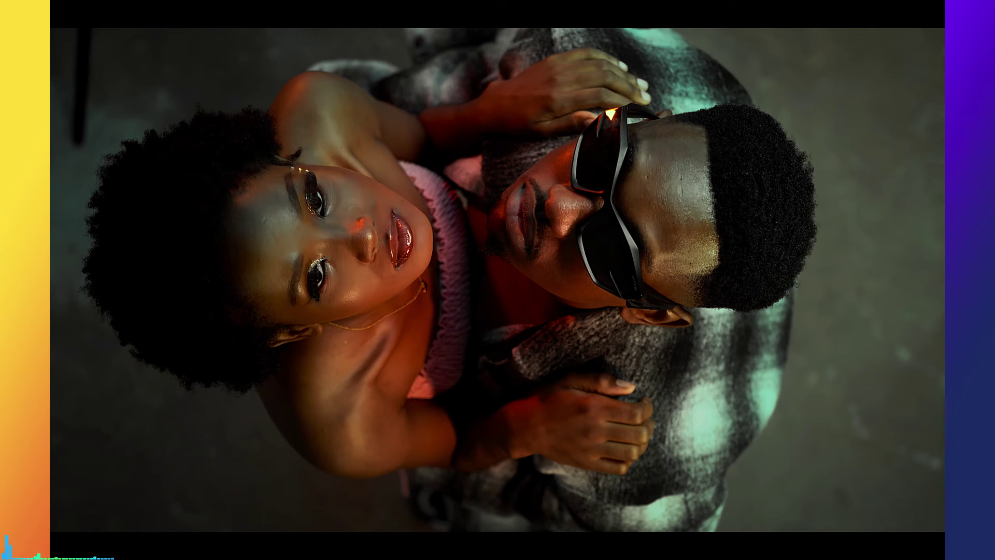
{"action": "key", "text": "Escape"}
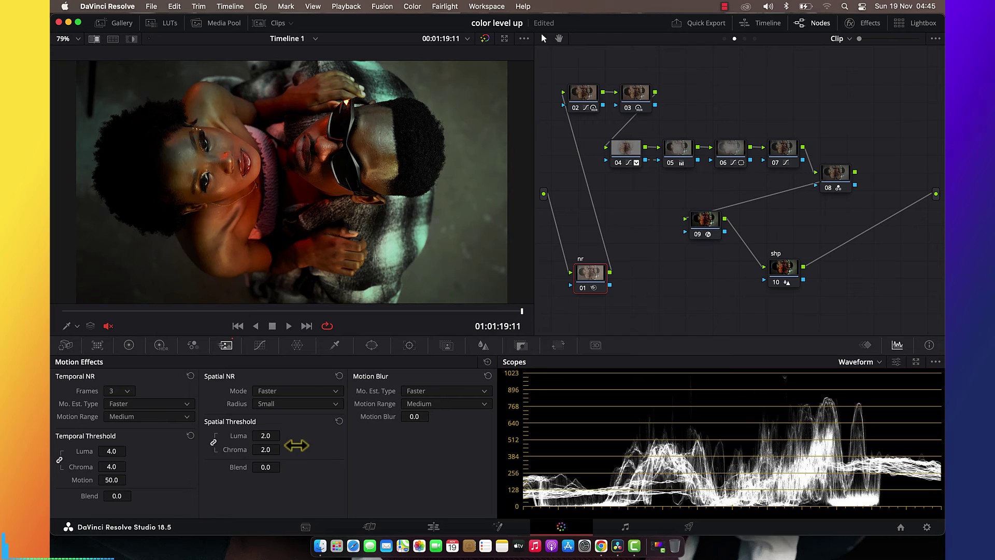
Step: Set the nr node's linked Spatial NR luma and chroma thresholds to 4.0 and review the shot in full screen
{"action": "left_click", "coordinate": [273, 435]}
{"action": "type", "text": "4"}
{"action": "key", "text": "Return"}
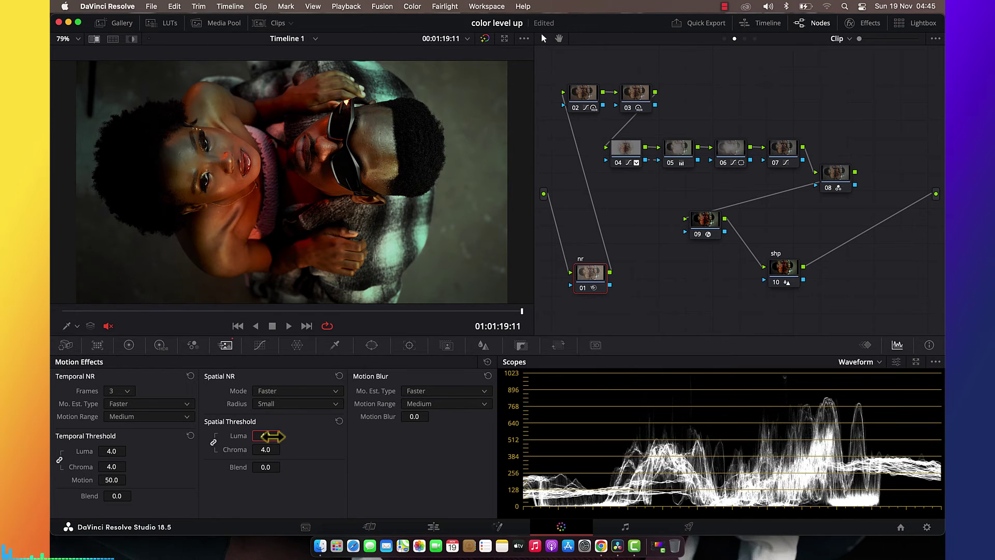
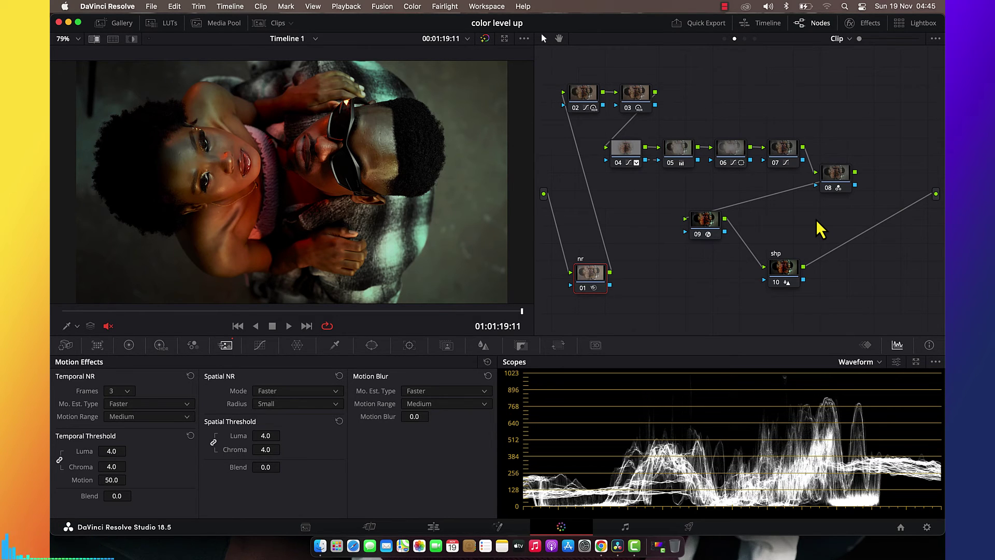
{"action": "key", "text": "super+f"}
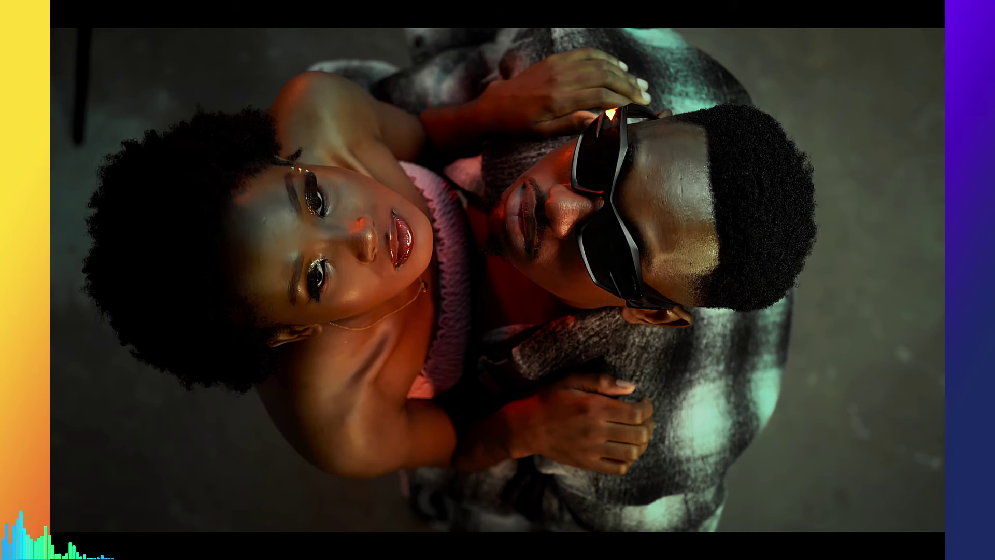
{"action": "key", "text": "Escape"}
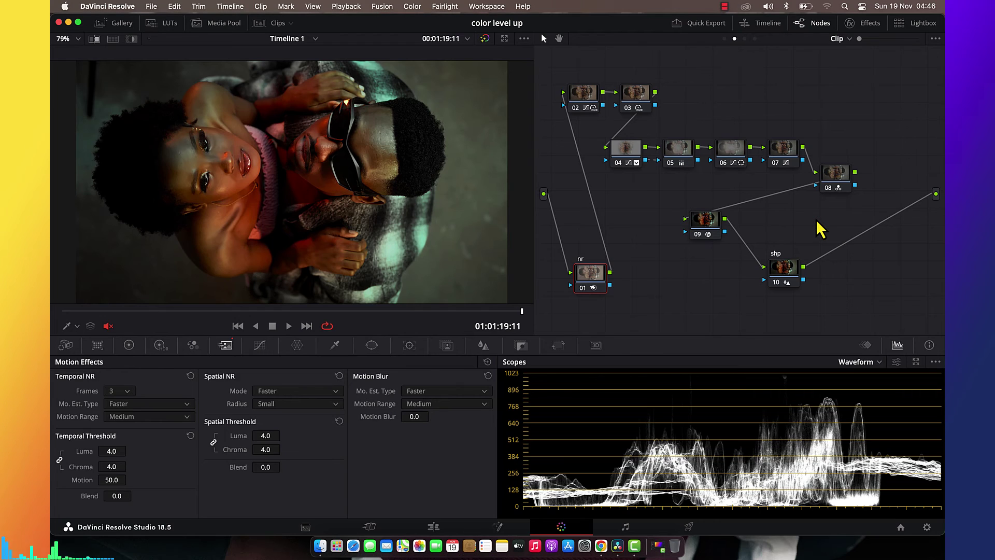
Step: Add a serial node after the shp node, label it "db", and place it just above the shp node
{"action": "left_click", "coordinate": [803, 275]}
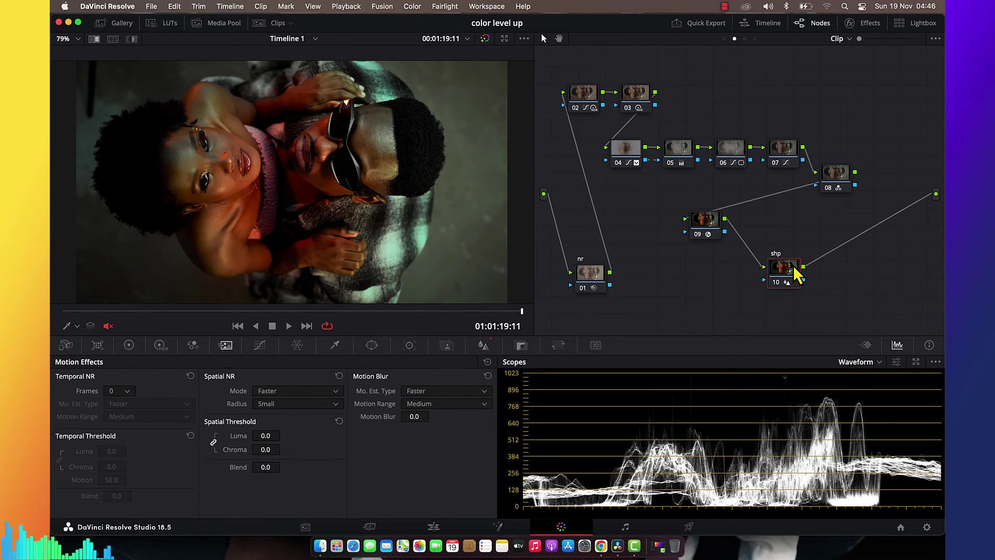
{"action": "left_click_drag", "start_coordinate": [785, 272], "coordinate": [733, 291]}
{"action": "key", "text": "alt+s"}
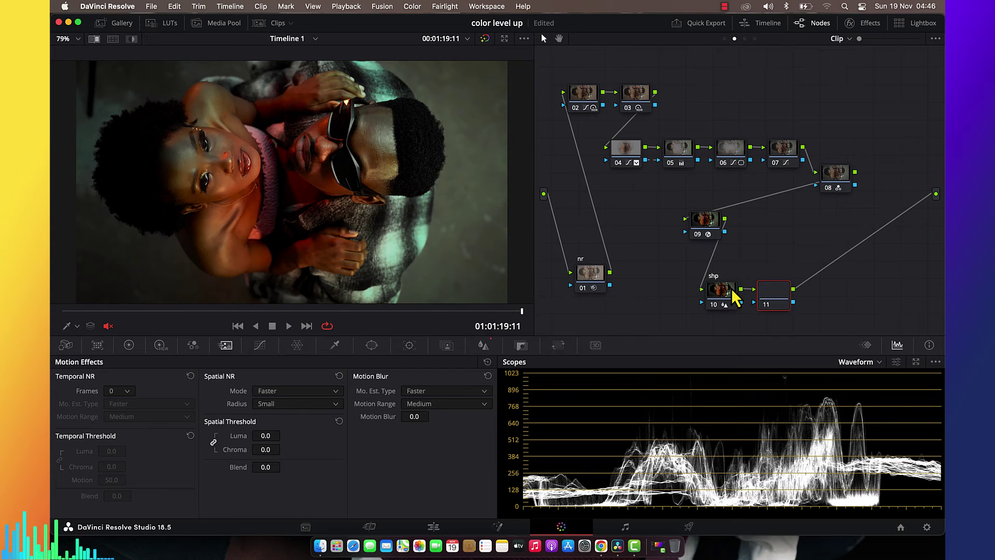
{"action": "left_click_drag", "start_coordinate": [774, 297], "coordinate": [775, 261]}
{"action": "right_click", "coordinate": [776, 262]}
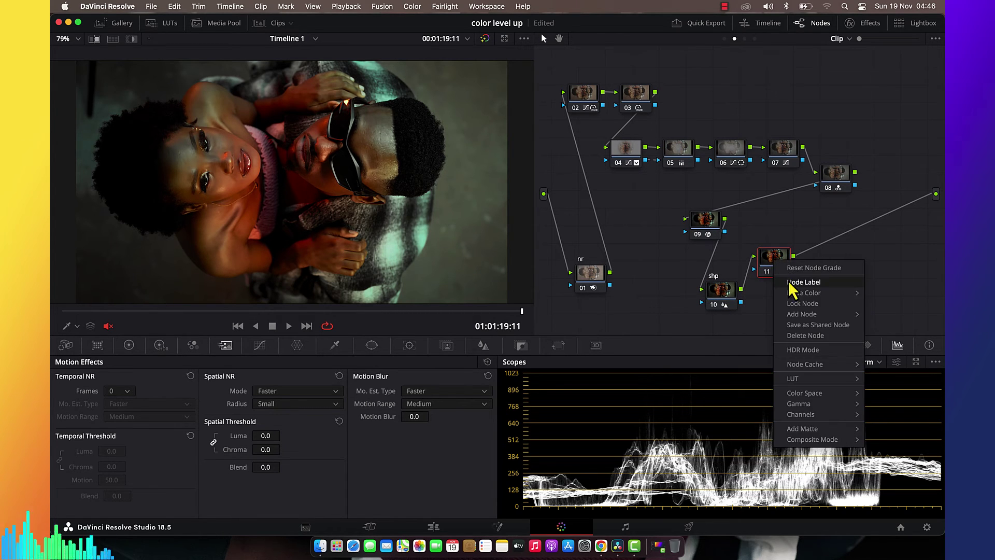
{"action": "left_click", "coordinate": [788, 283]}
{"action": "type", "text": "db"}
{"action": "key", "text": "Return"}
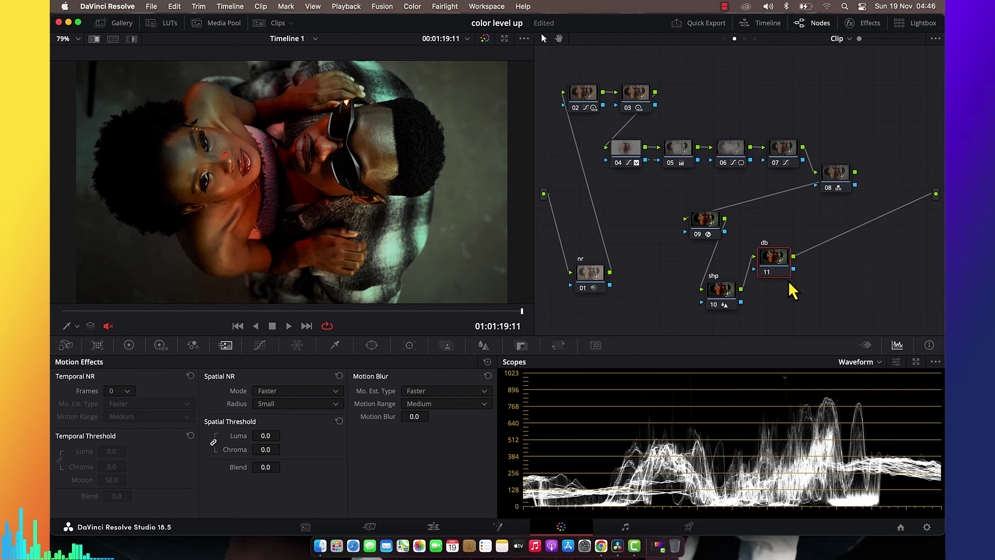
{"action": "left_click_drag", "start_coordinate": [780, 275], "coordinate": [764, 267]}
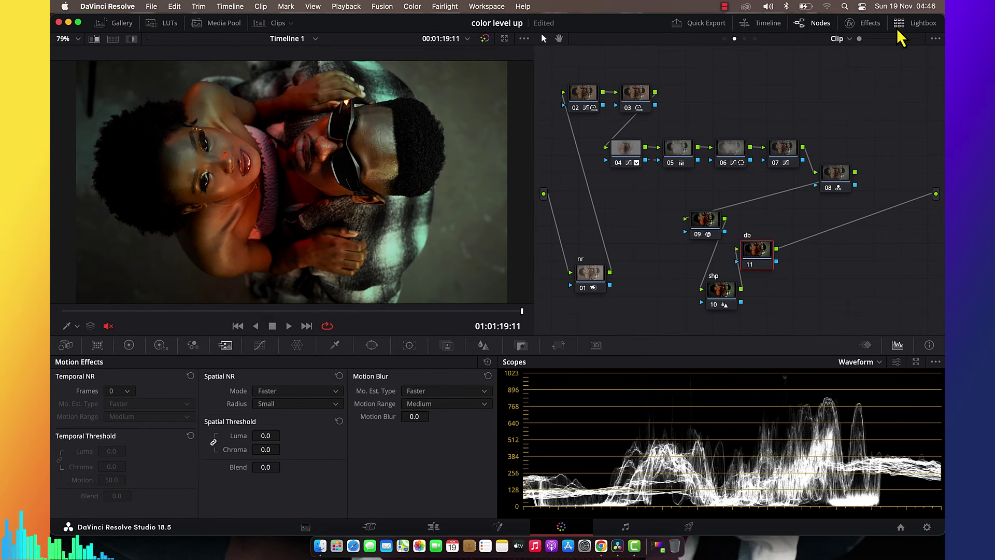
Step: Apply the Deband effect to the db node and review the shot in full screen
{"action": "left_click", "coordinate": [875, 27]}
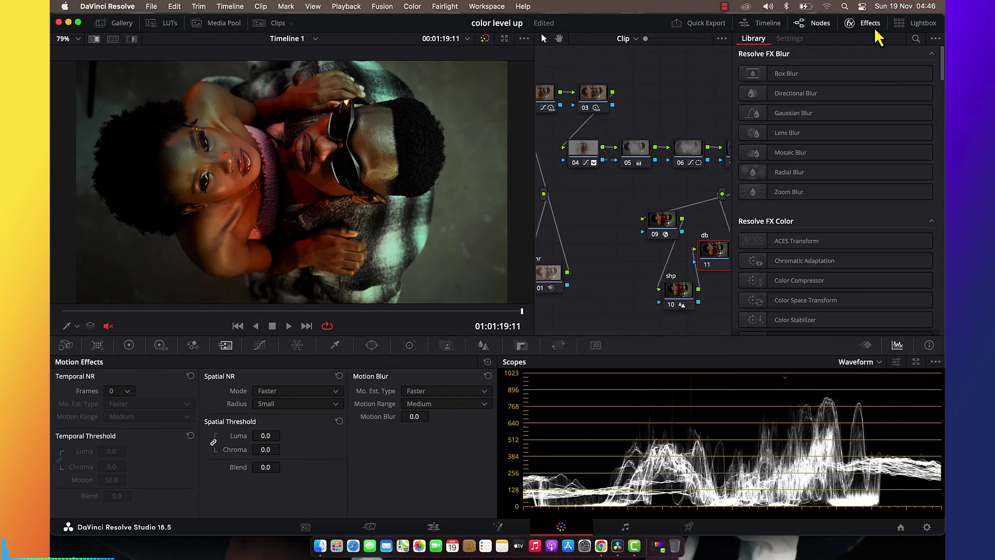
{"action": "left_click", "coordinate": [915, 38]}
{"action": "type", "text": "de"}
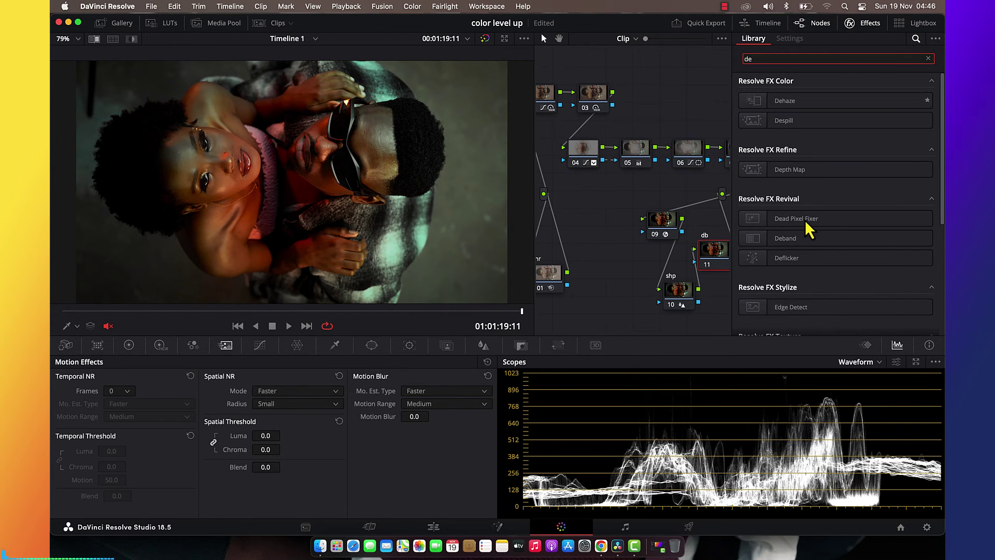
{"action": "left_click_drag", "start_coordinate": [798, 237], "coordinate": [708, 260]}
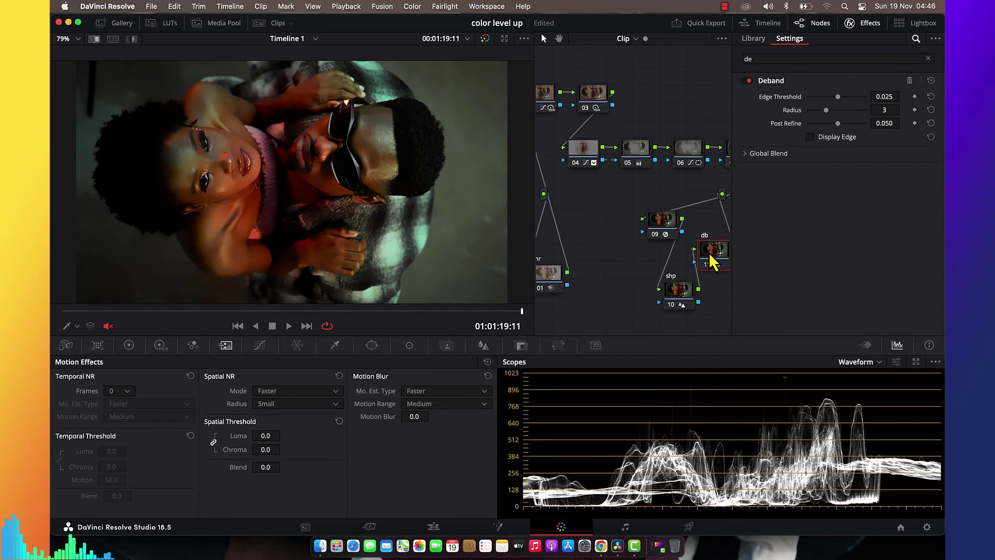
{"action": "left_click", "coordinate": [864, 23]}
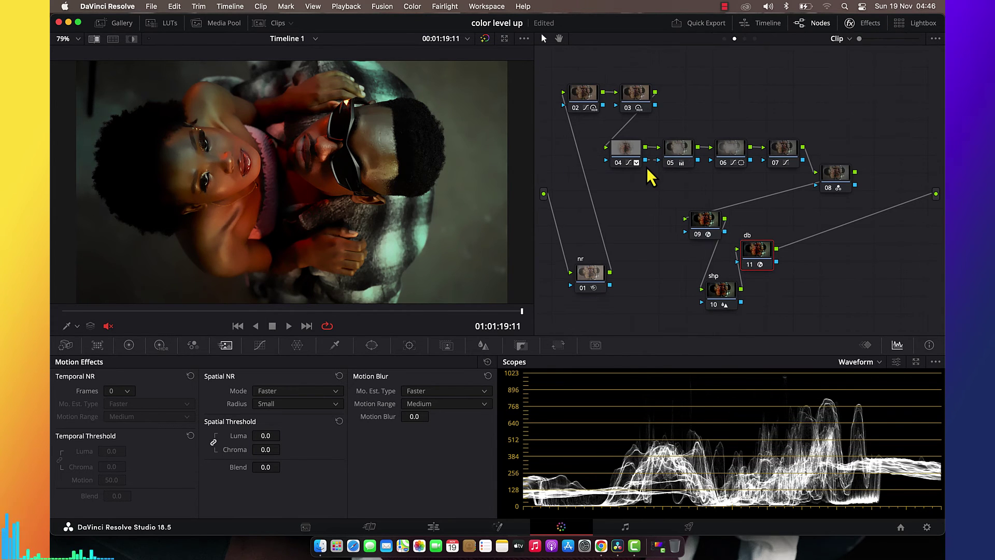
{"action": "key", "text": "super+f"}
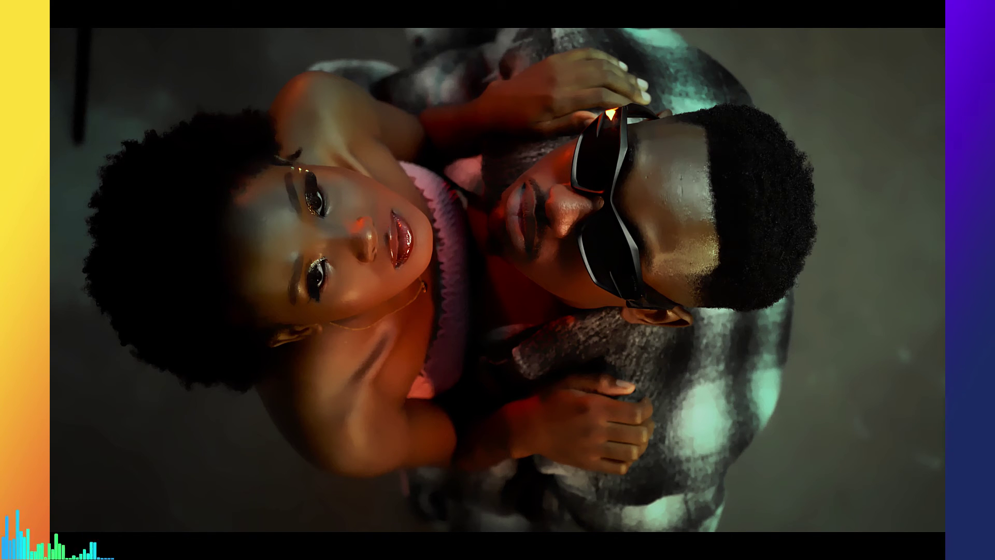
{"action": "key", "text": "super+f"}
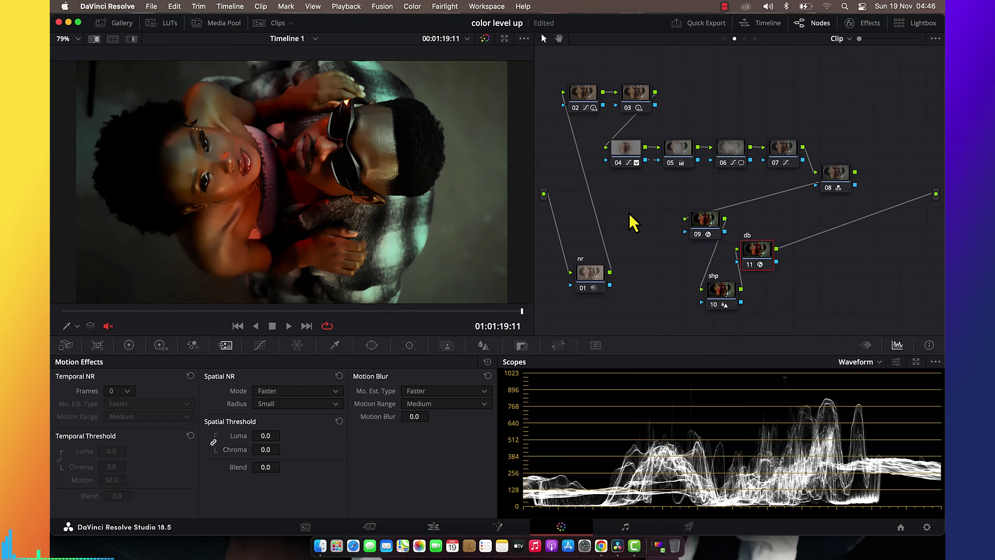
Step: Compare Deband edge thresholds with the edge display on, settle on 0.000, hide the edges, and review the shot in full screen
{"action": "left_click", "coordinate": [867, 24]}
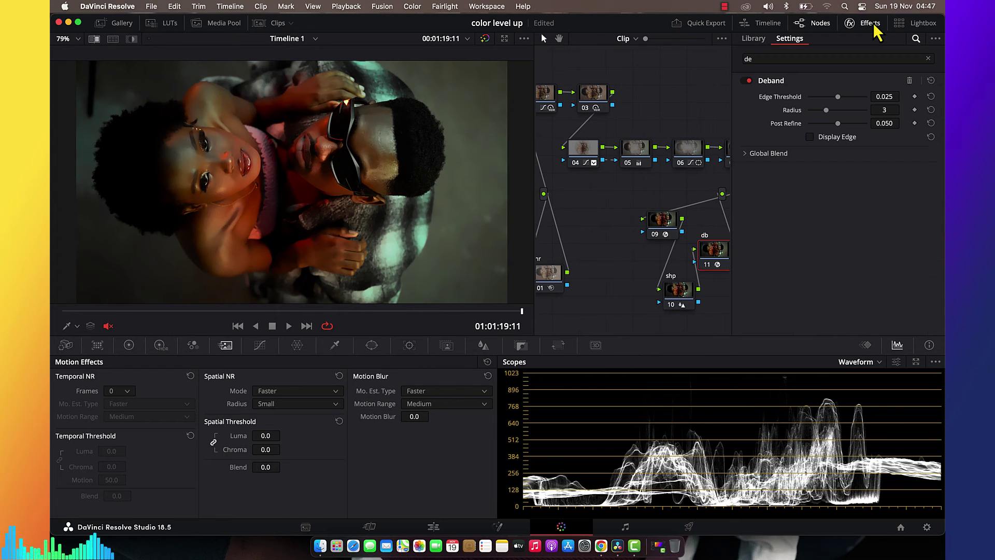
{"action": "left_click_drag", "start_coordinate": [834, 97], "coordinate": [808, 106]}
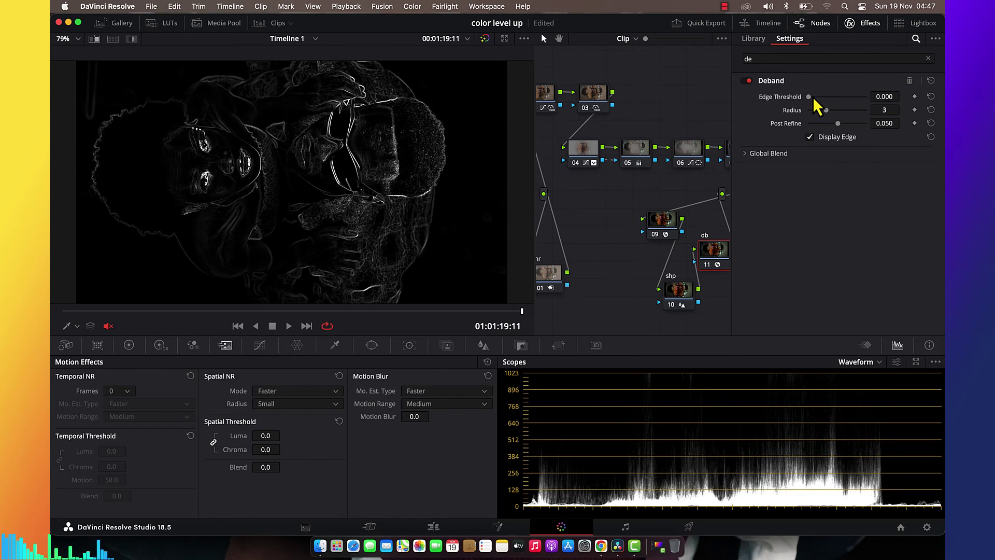
{"action": "left_click_drag", "start_coordinate": [814, 100], "coordinate": [850, 105]}
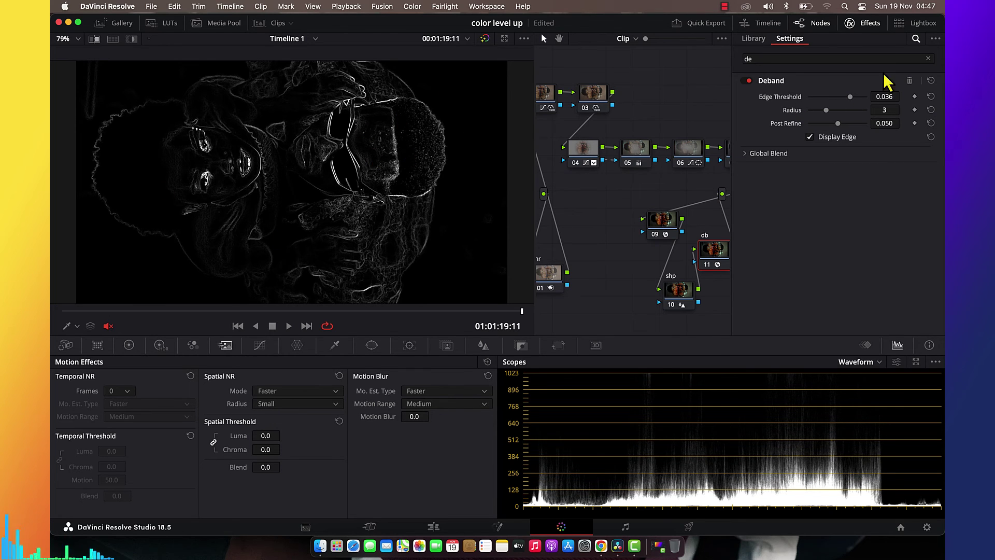
{"action": "left_click_drag", "start_coordinate": [849, 102], "coordinate": [804, 111]}
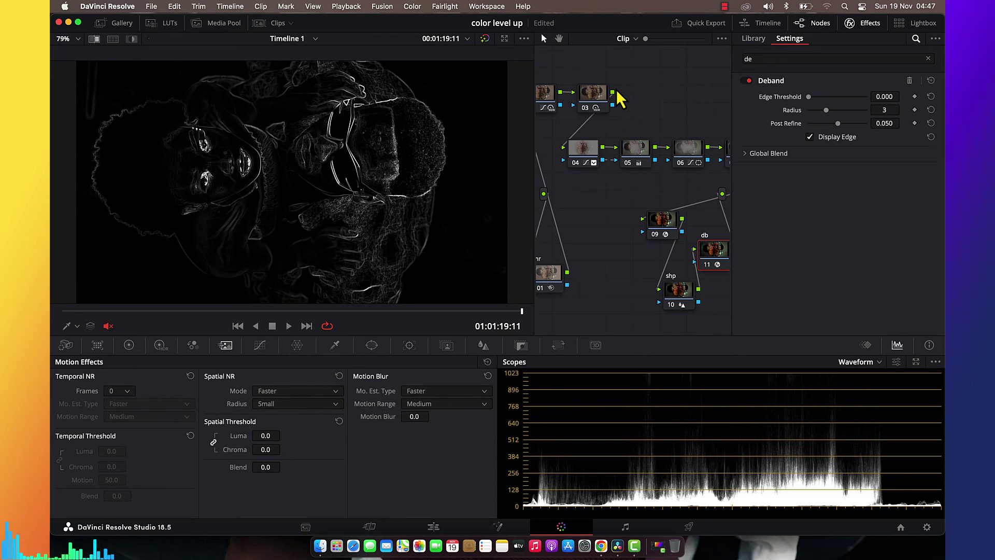
{"action": "left_click", "coordinate": [809, 136]}
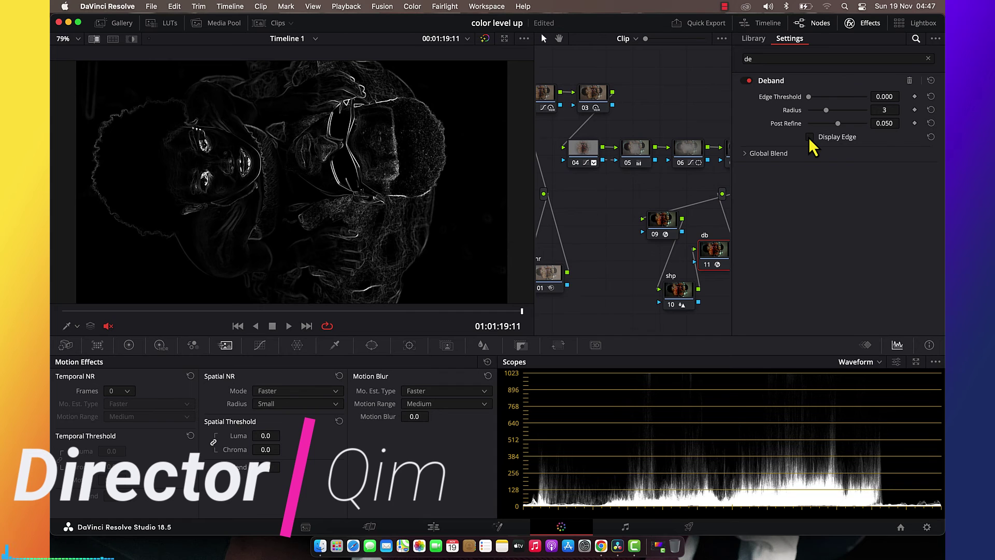
{"action": "left_click", "coordinate": [865, 24]}
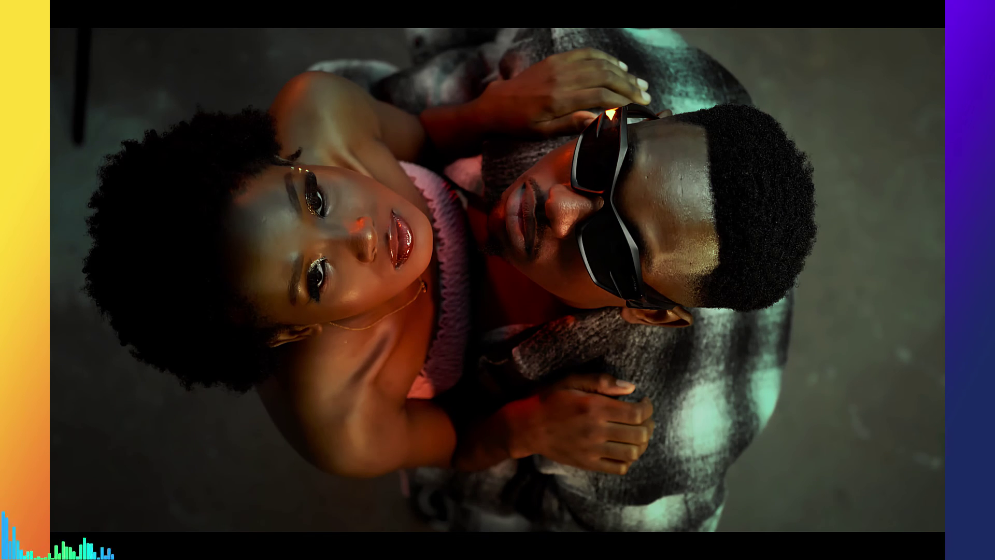
{"action": "mouse_move", "coordinate": [735, 181]}
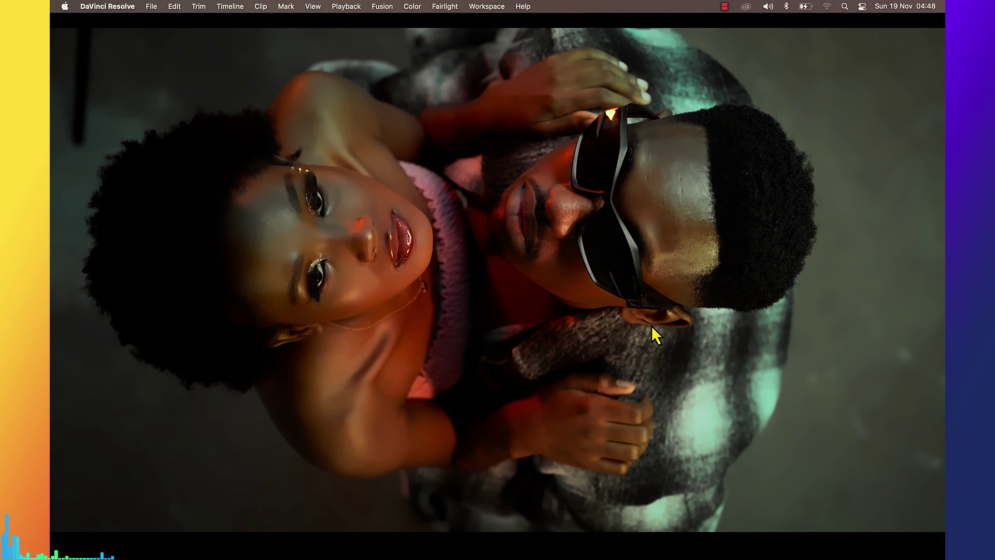
{"action": "key", "text": "Escape"}
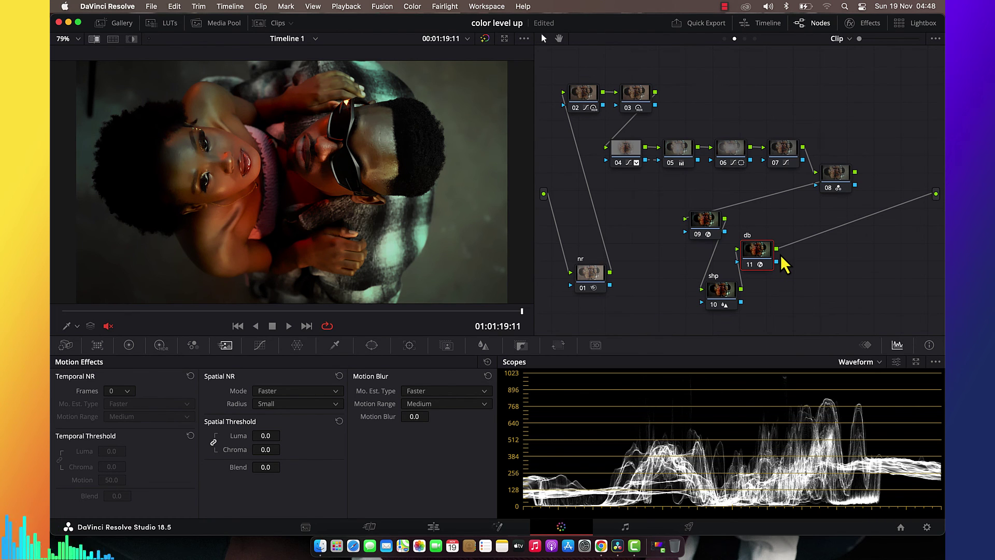
Step: Add a serial node after the db node, and disable the db, shp and nr nodes to review the shot in full screen
{"action": "key", "text": "alt+s"}
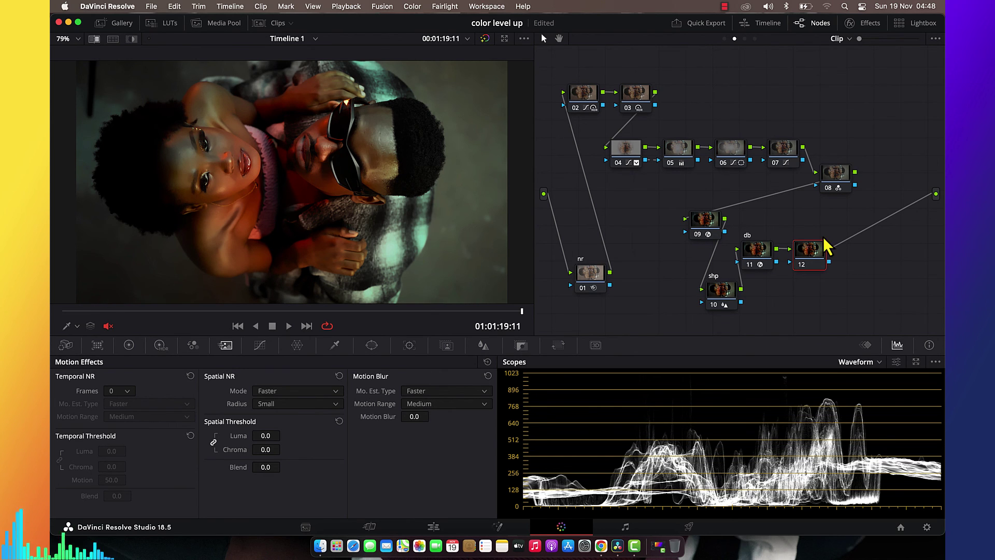
{"action": "left_click", "coordinate": [750, 265]}
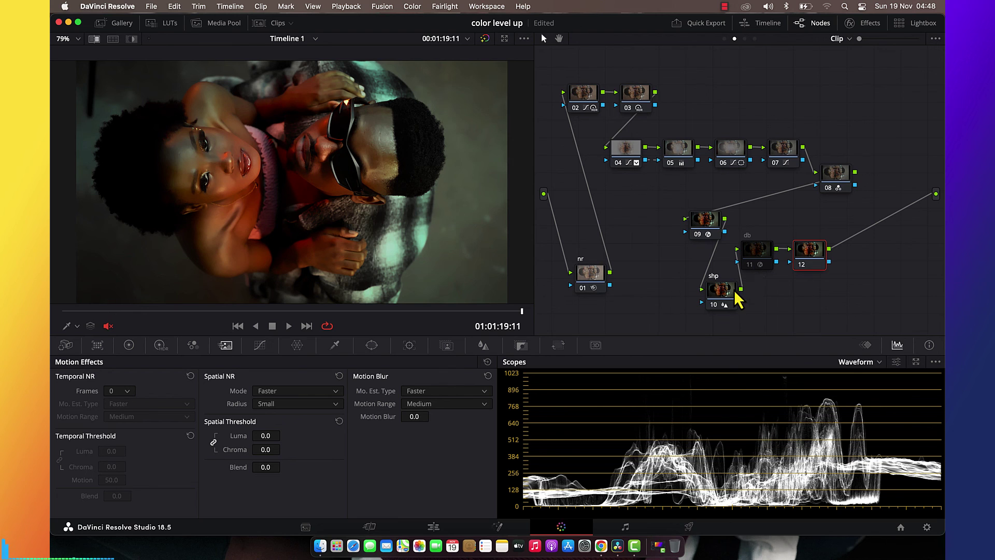
{"action": "left_click", "coordinate": [714, 306]}
{"action": "left_click", "coordinate": [714, 306]}
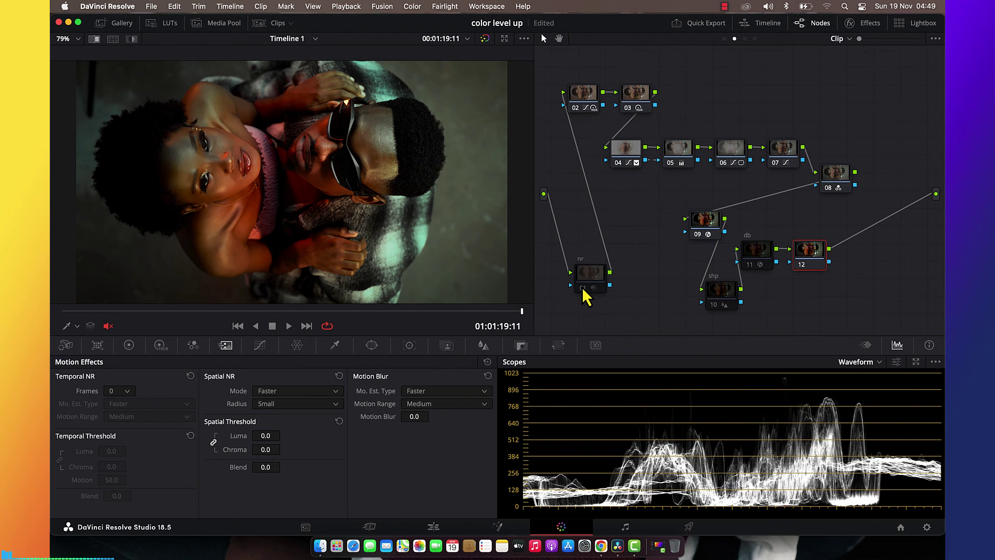
{"action": "left_click", "coordinate": [582, 287]}
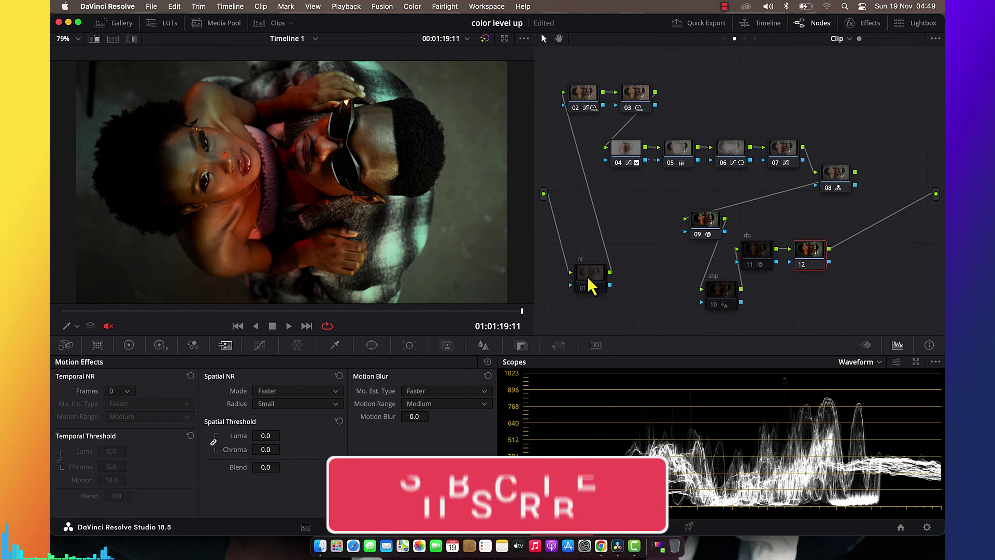
{"action": "key", "text": "super+f"}
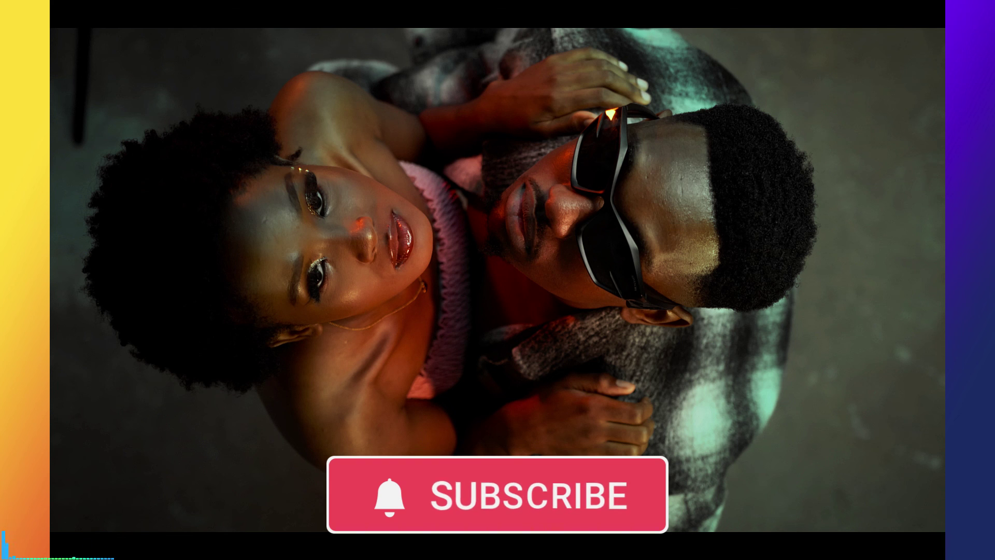
{"action": "key", "text": "Escape"}
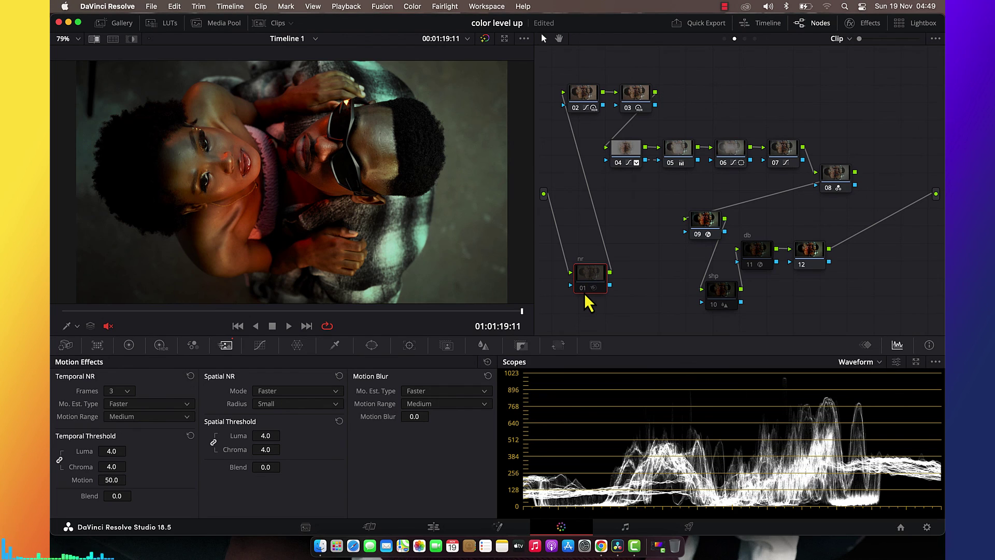
Step: Re-enable the nr, shp and db nodes
{"action": "left_click", "coordinate": [585, 292]}
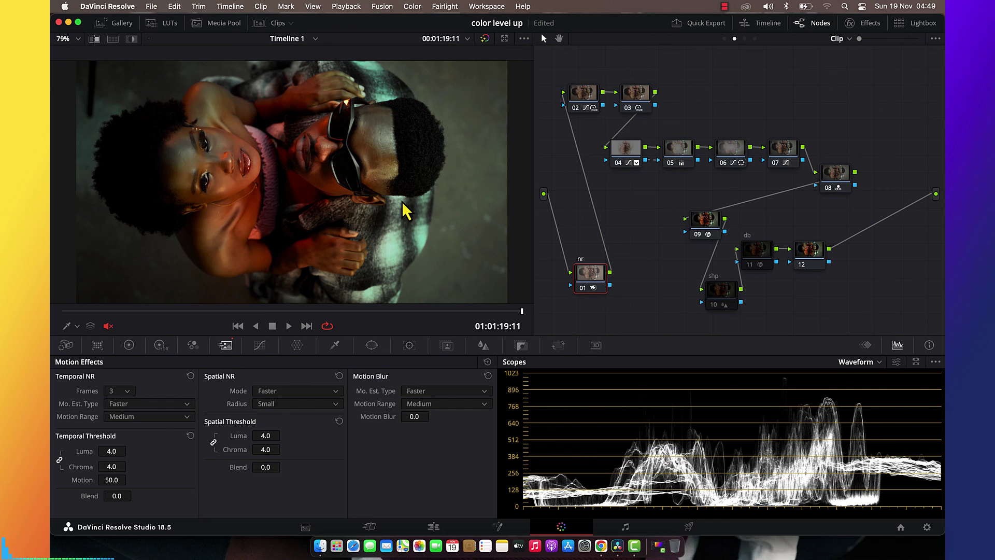
{"action": "left_click", "coordinate": [731, 299]}
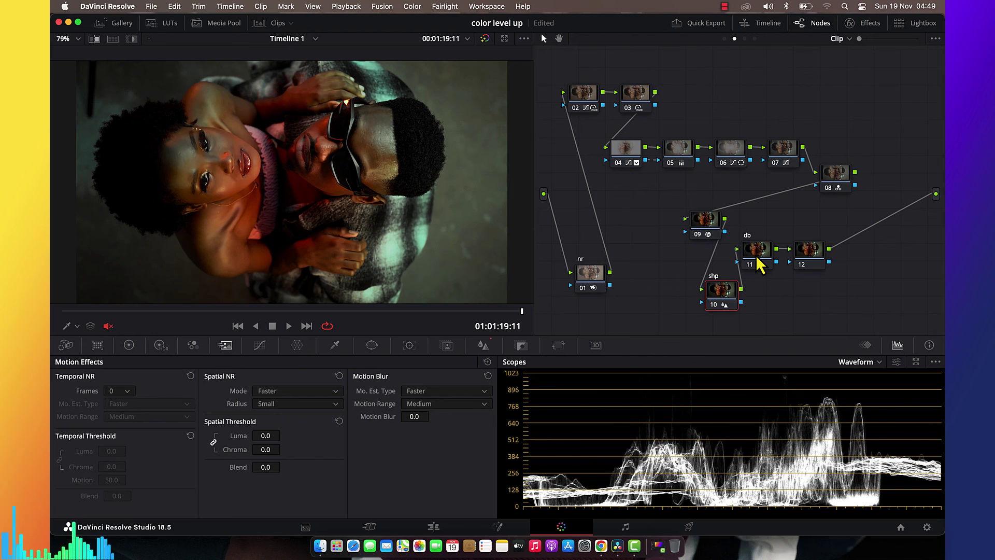
{"action": "left_click", "coordinate": [758, 262]}
Step: Set the shp node's linked blur radius to 0.44 and review the shot in full screen
{"action": "left_click", "coordinate": [722, 298]}
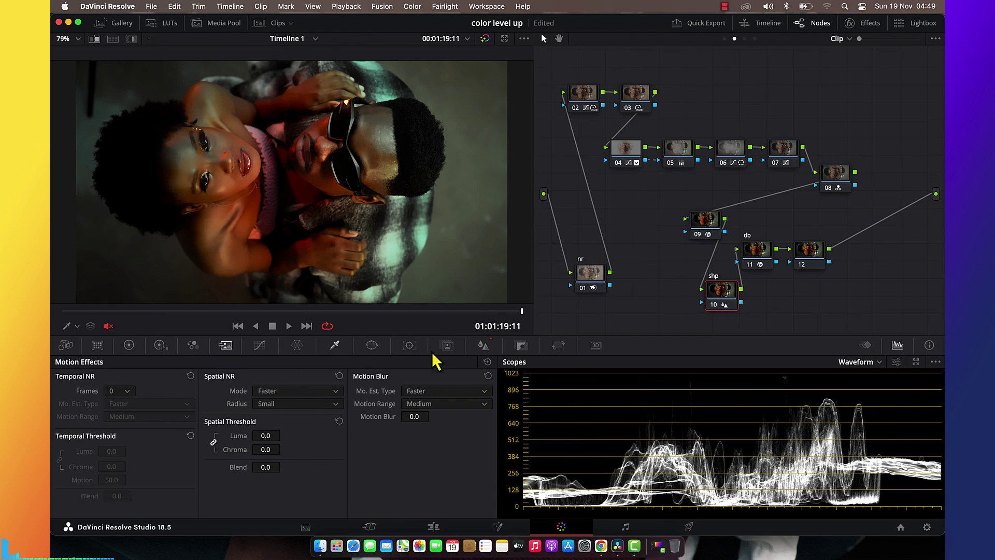
{"action": "left_click", "coordinate": [483, 346]}
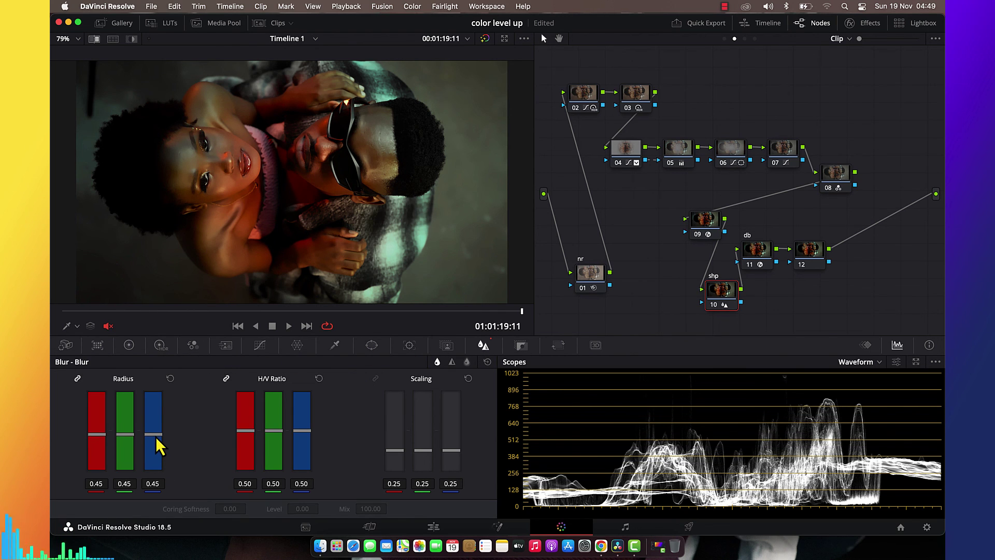
{"action": "left_click_drag", "start_coordinate": [157, 437], "coordinate": [157, 440]}
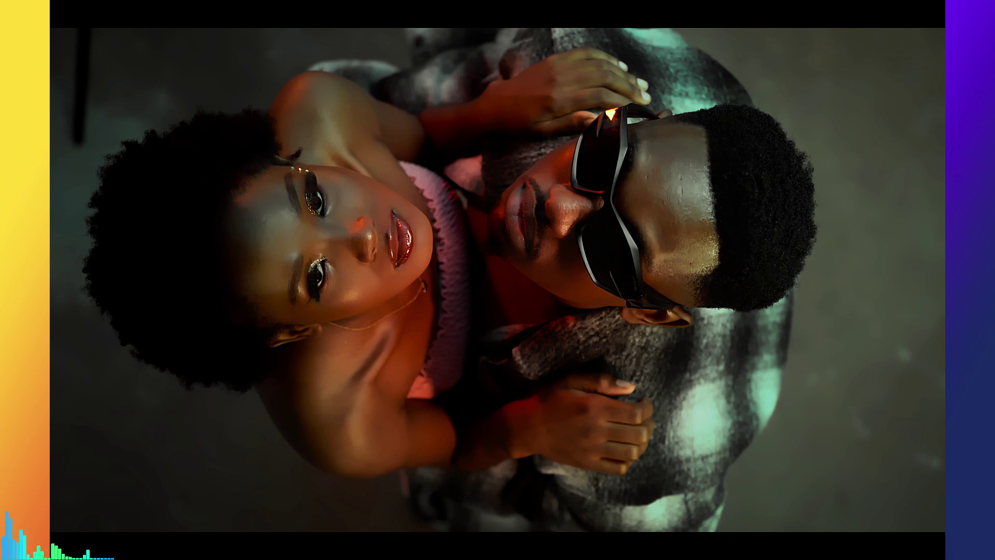
{"action": "key", "text": "Escape"}
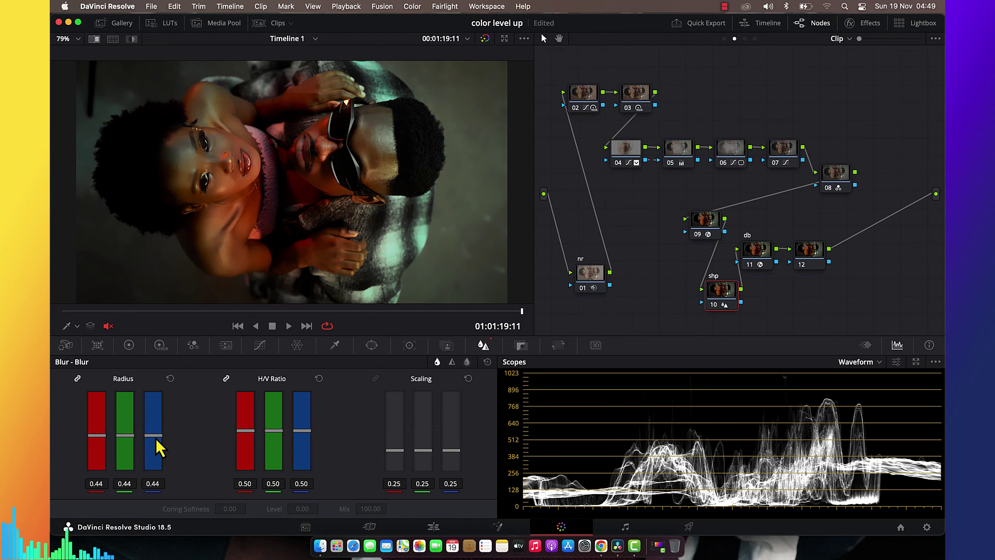